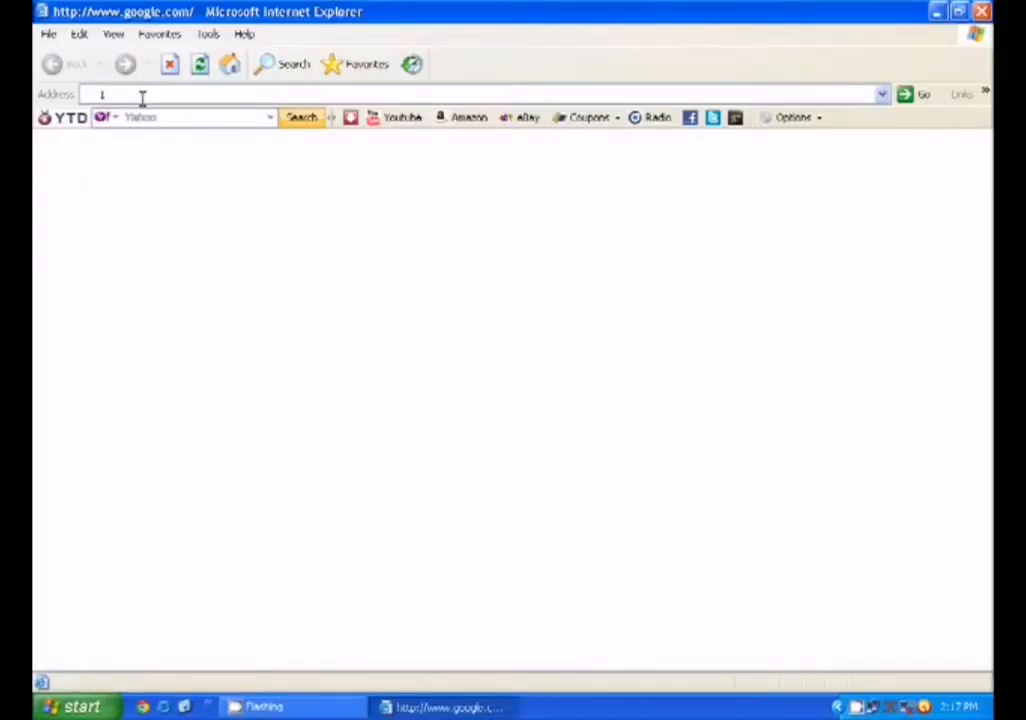
Start entering the device address 172.17. in Internet Explorer's address bar
text(72.17.)
Log in to the device at 172.17.254.253 with the admin credentials and maximize the LCT window
key(Down)
key(Return)
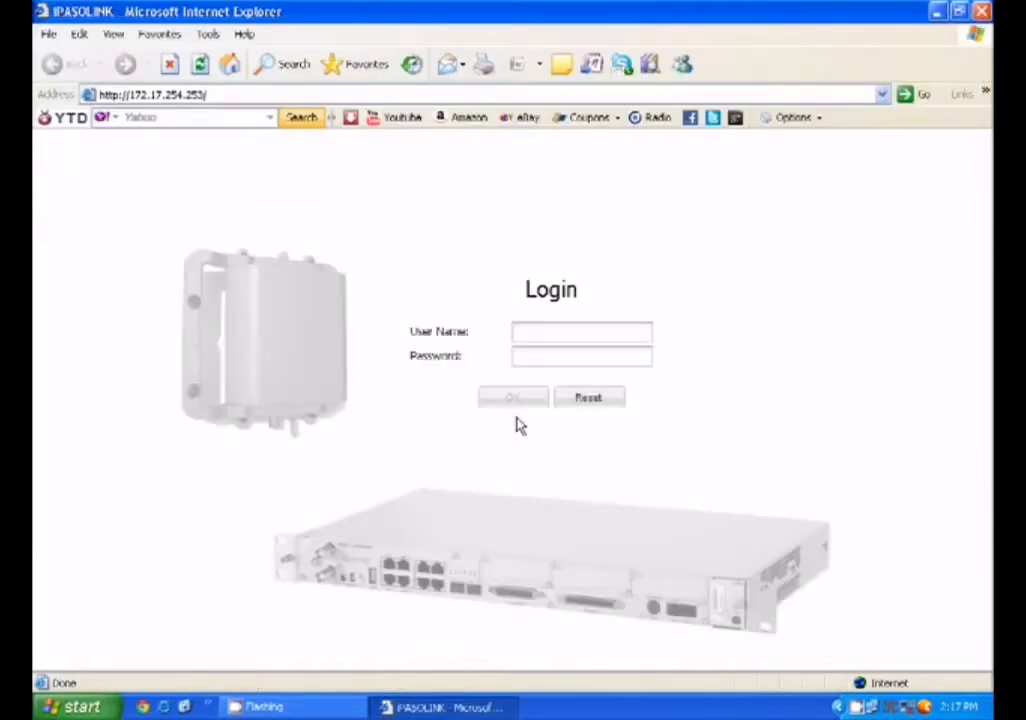
text(Admin)
key(Tab)
text(12345678)
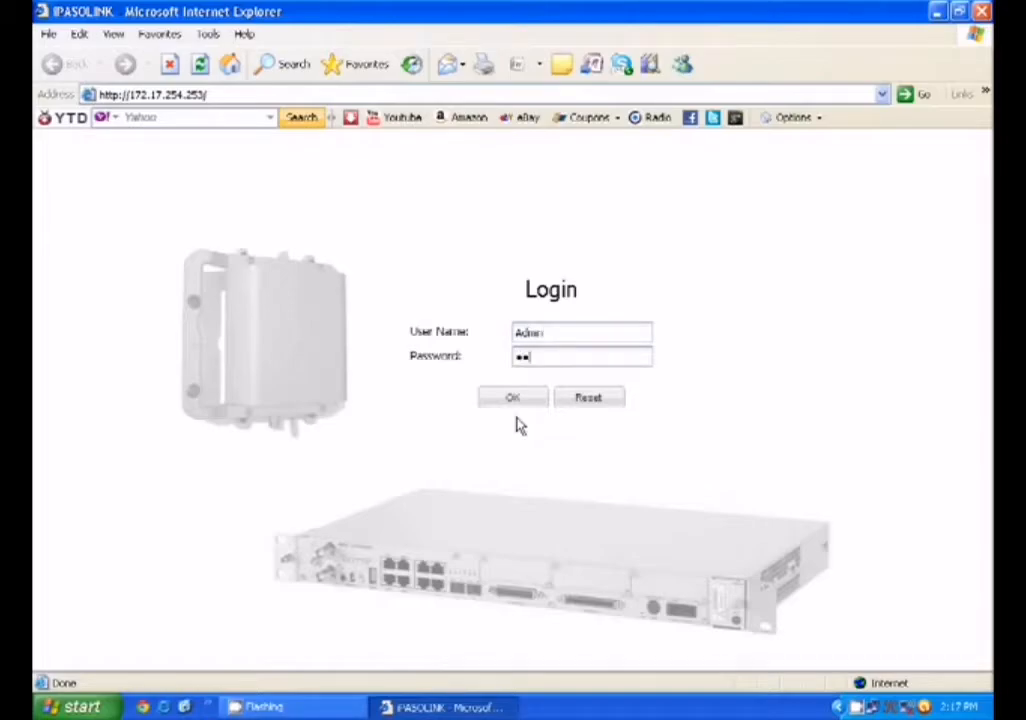
text(9)
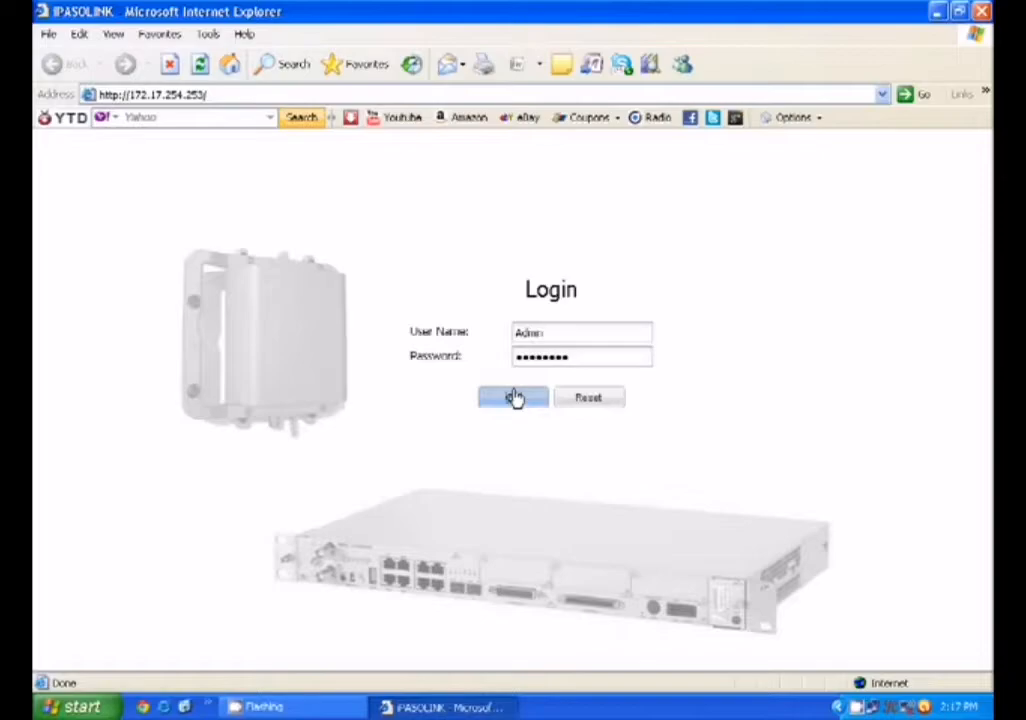
click(513, 398)
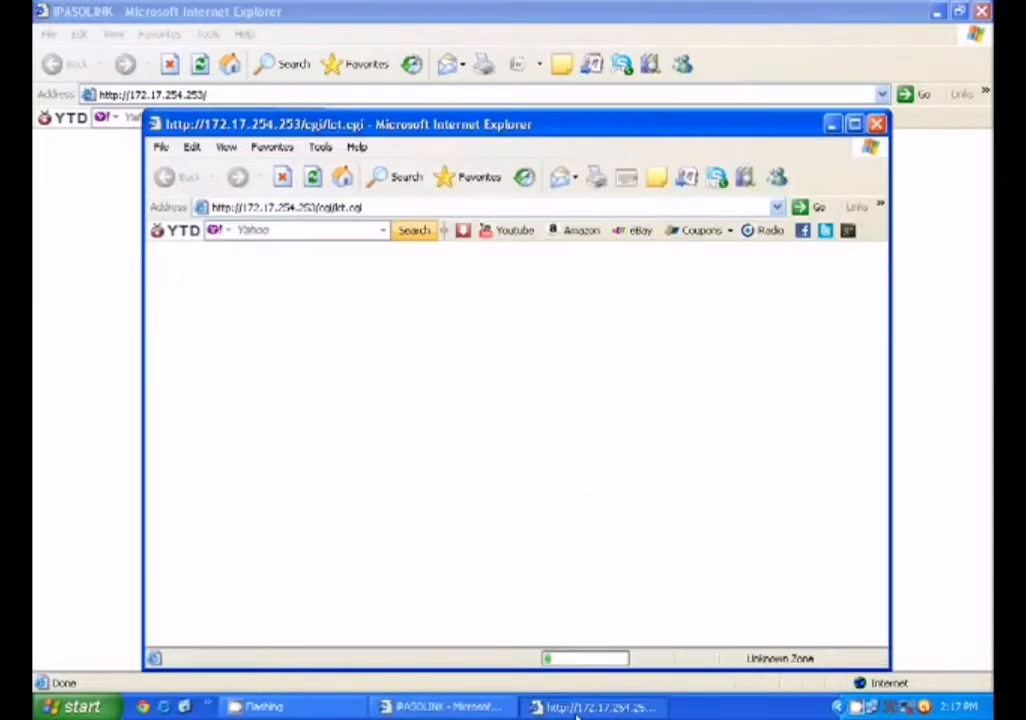
double_click(582, 128)
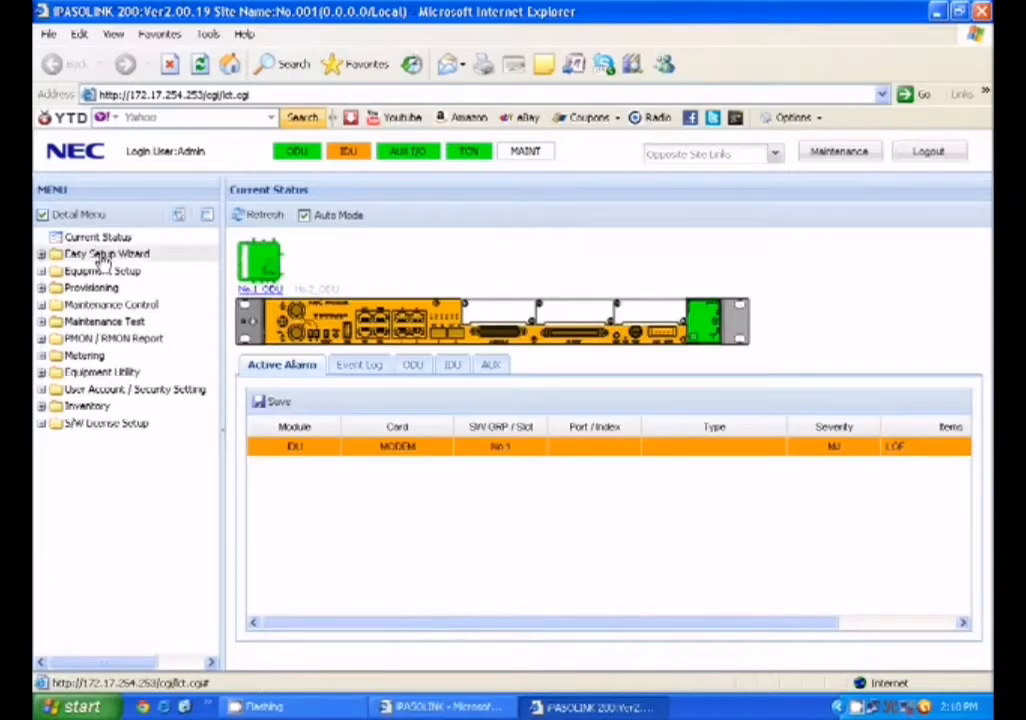
Launch the Easy Setup wizard from the Easy Setup Wizard menu and select the current NE name No.001
click(103, 260)
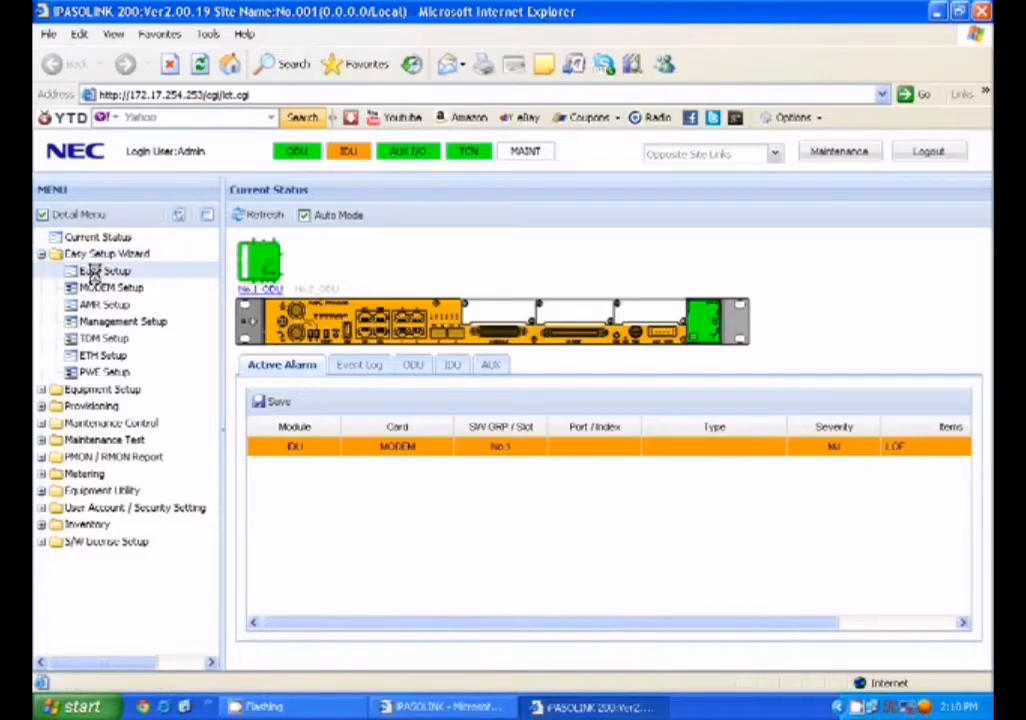
click(93, 272)
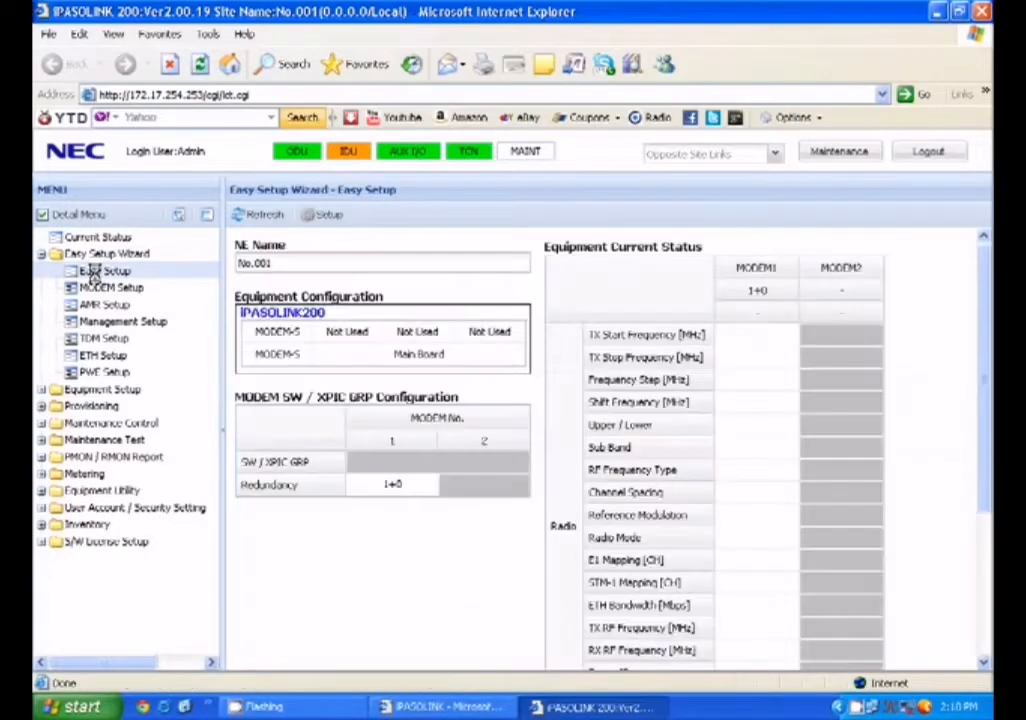
click(324, 215)
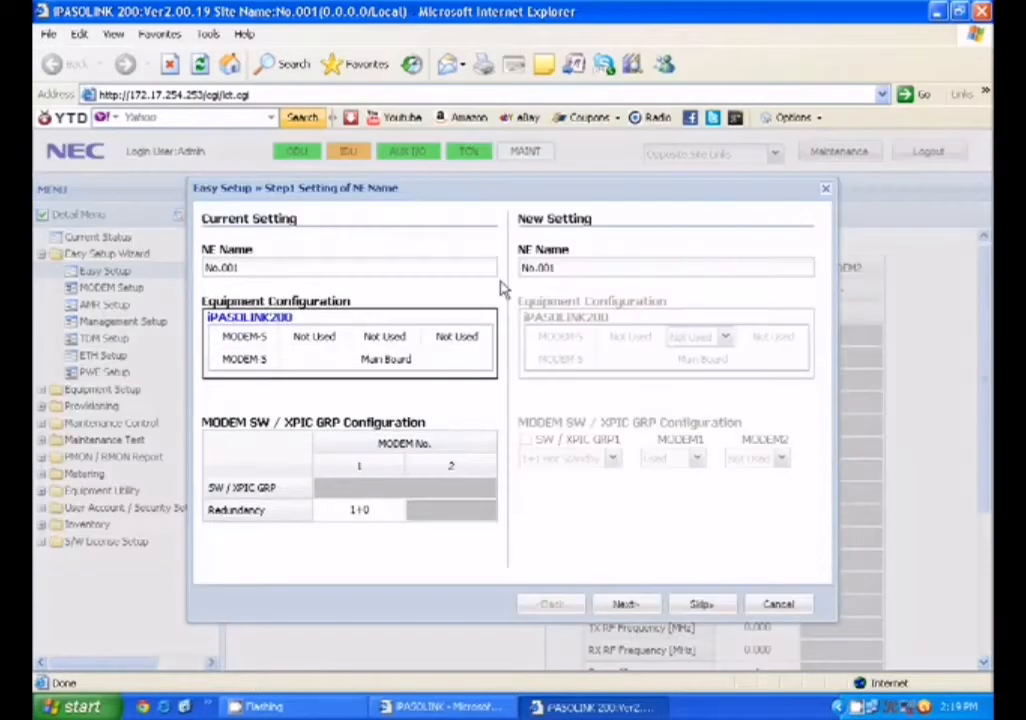
drag(586, 268, 520, 268)
Name the NE MDKA2135, set SW GRP1 to 1+1 Hot Standby, and apply the settings
text(MDKA2135)
click(626, 604)
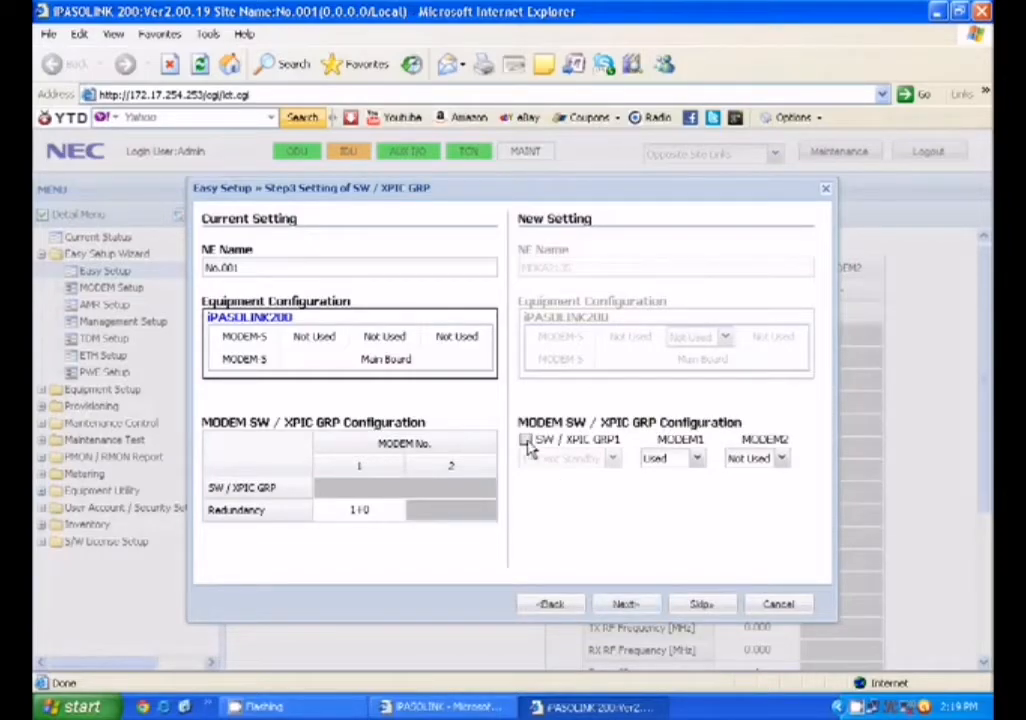
click(526, 441)
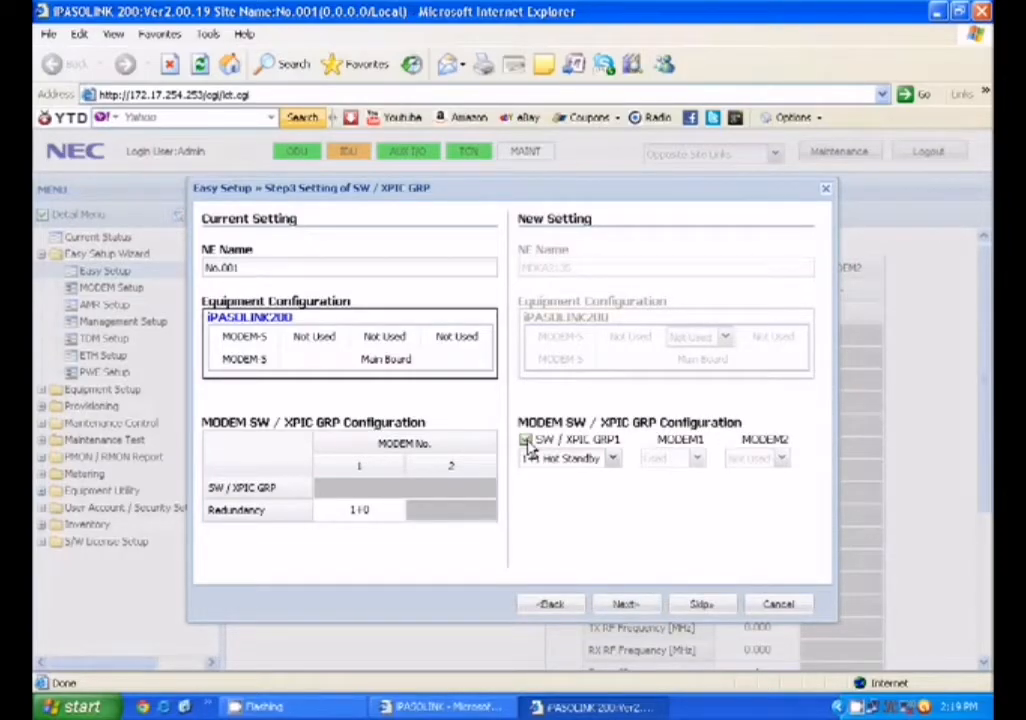
click(623, 604)
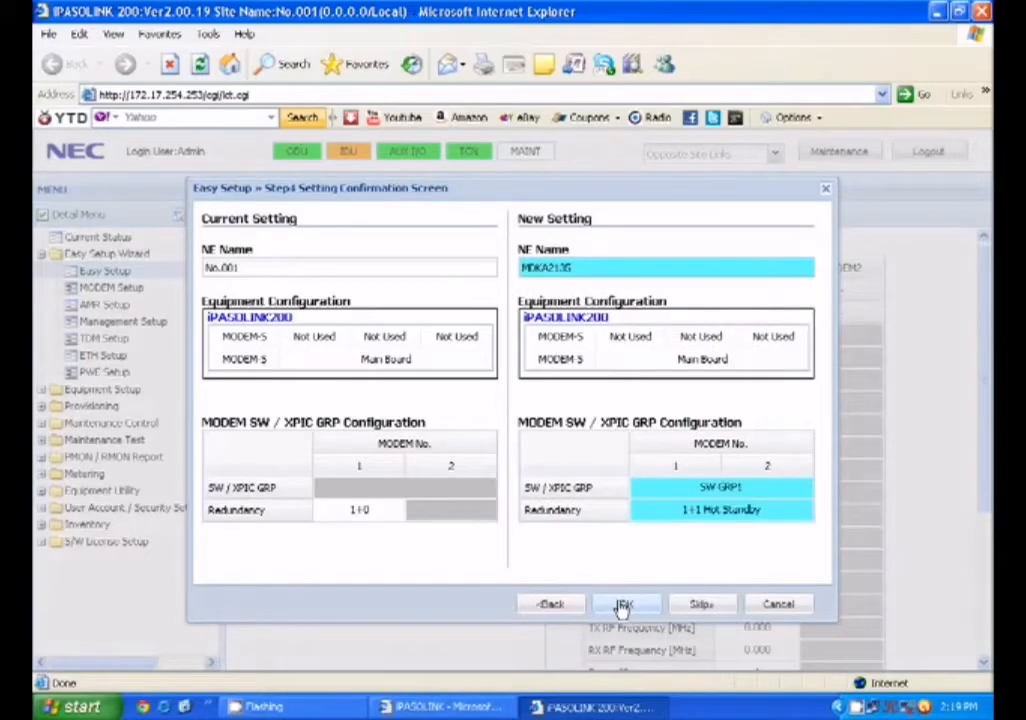
click(623, 605)
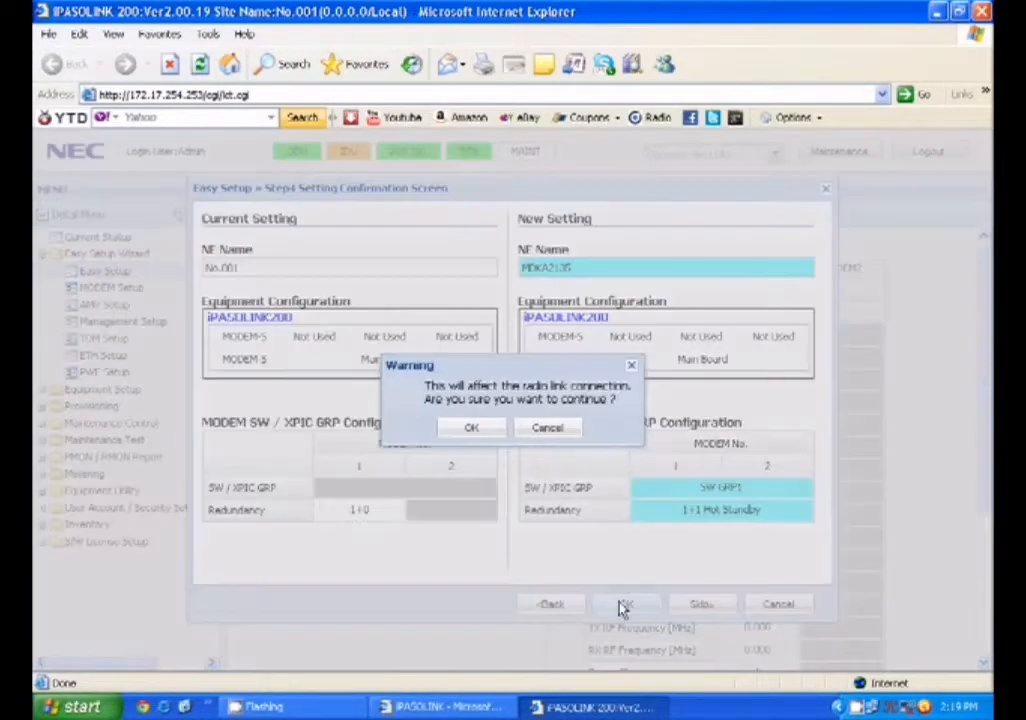
click(472, 427)
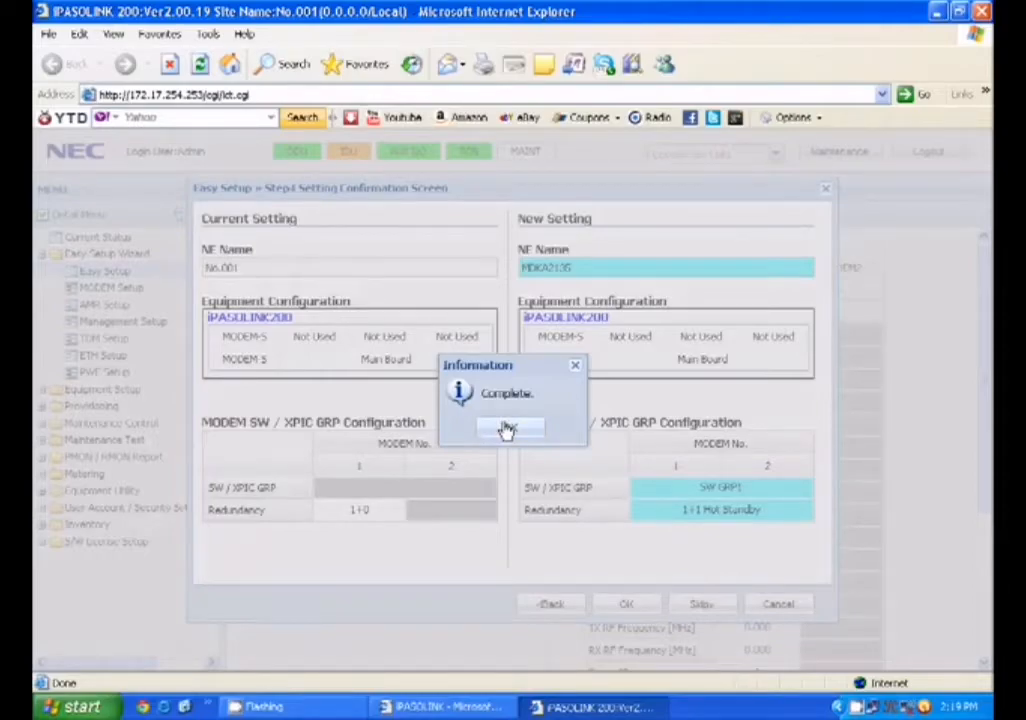
click(507, 429)
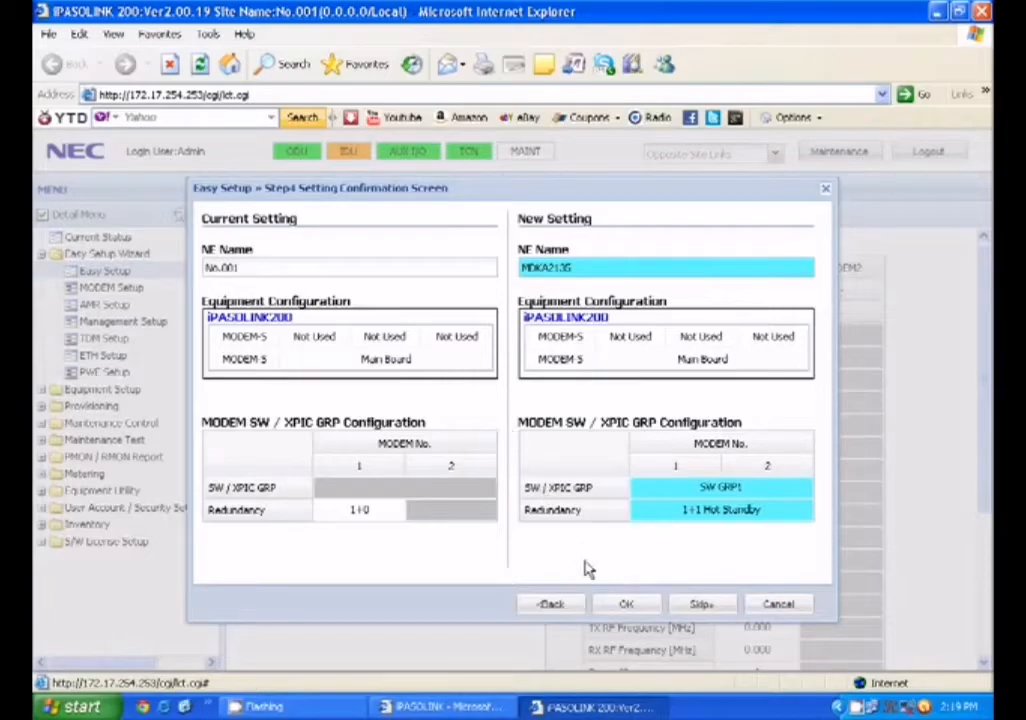
click(615, 603)
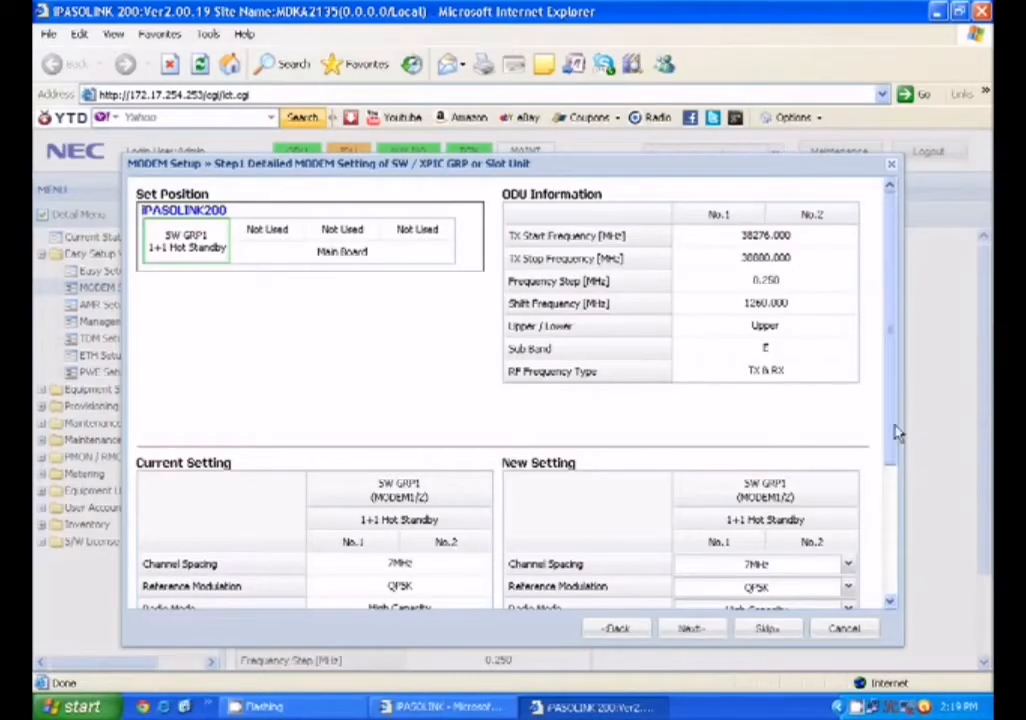
Set Channel Spacing 14MHz, Reference Modulation 128QAM and Radio Mode High Capacity
drag(894, 428, 896, 531)
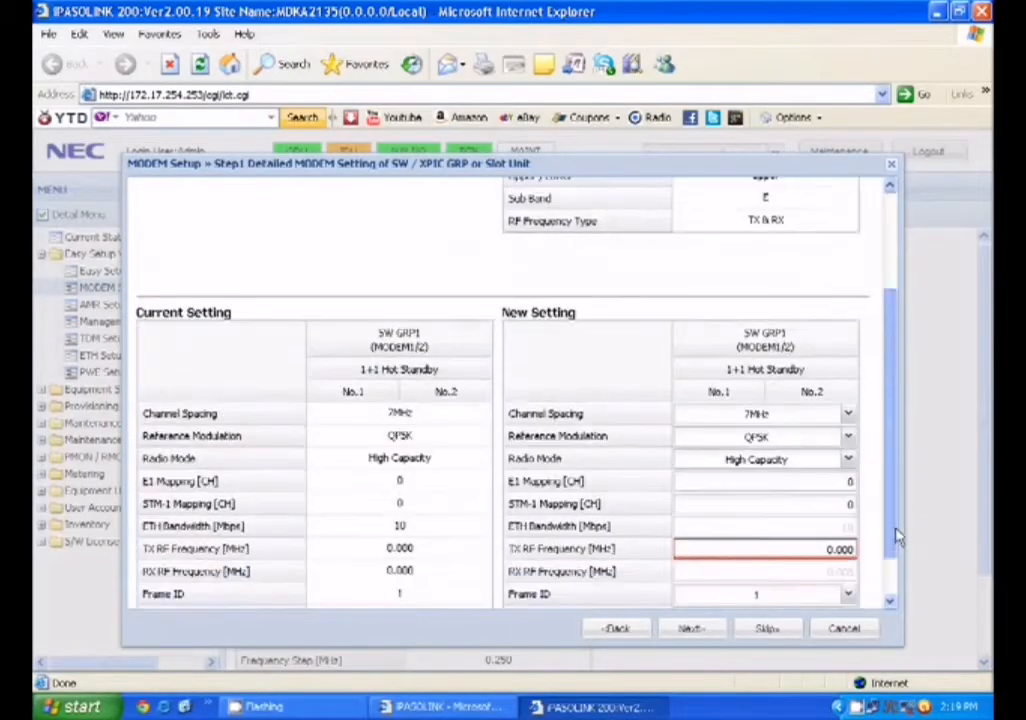
scroll(896, 537, down, 1)
click(847, 366)
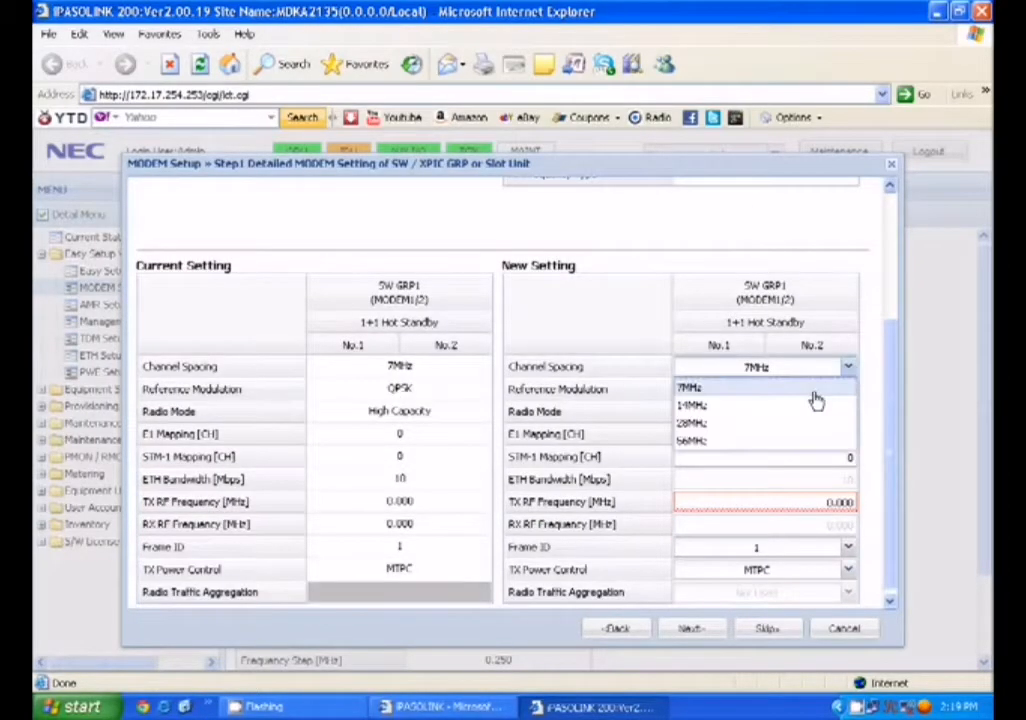
click(792, 406)
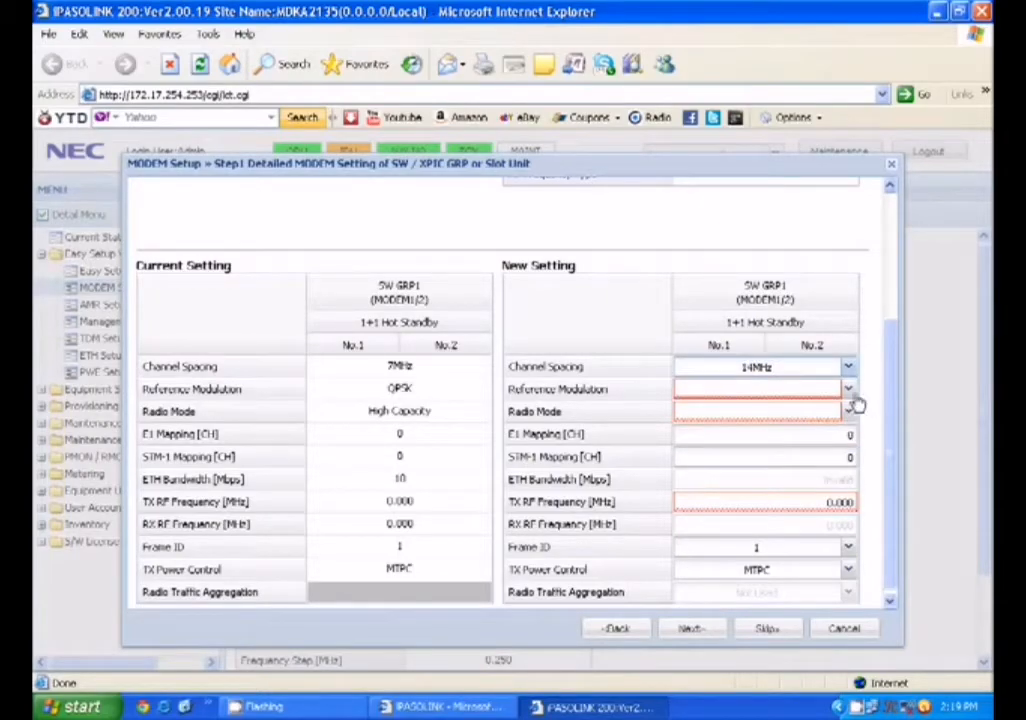
click(849, 390)
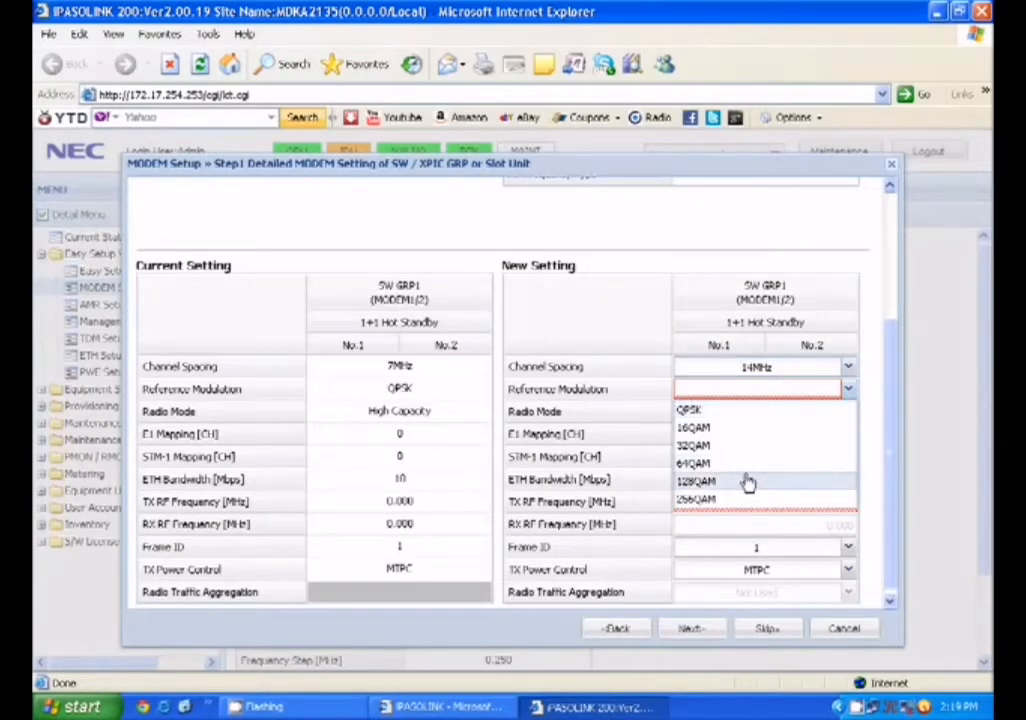
click(746, 482)
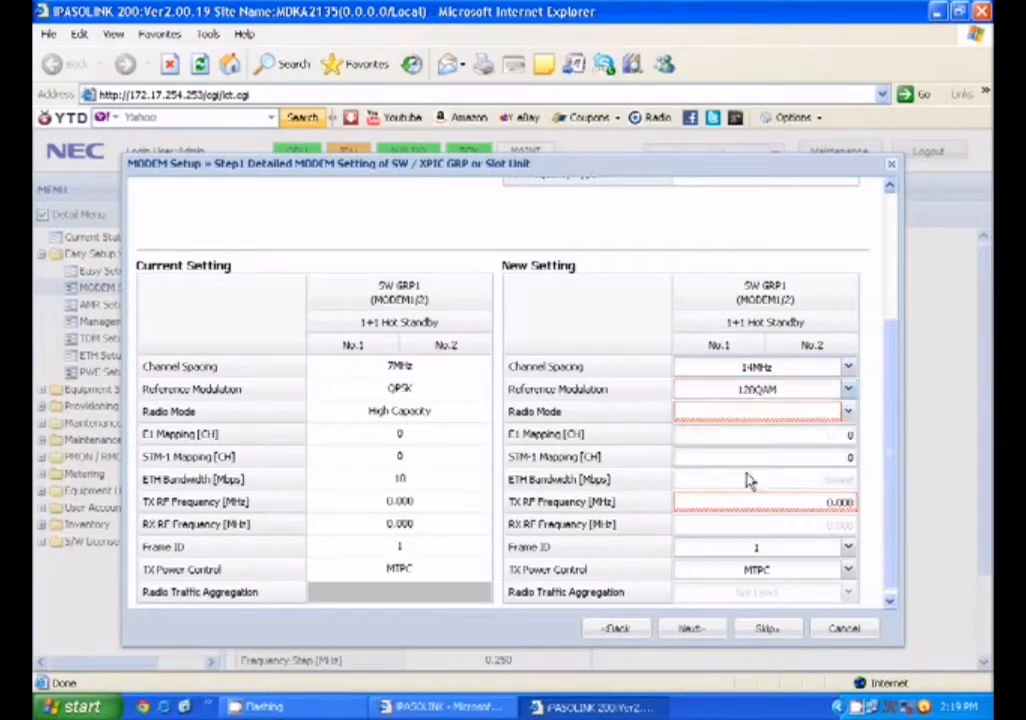
click(820, 414)
click(813, 436)
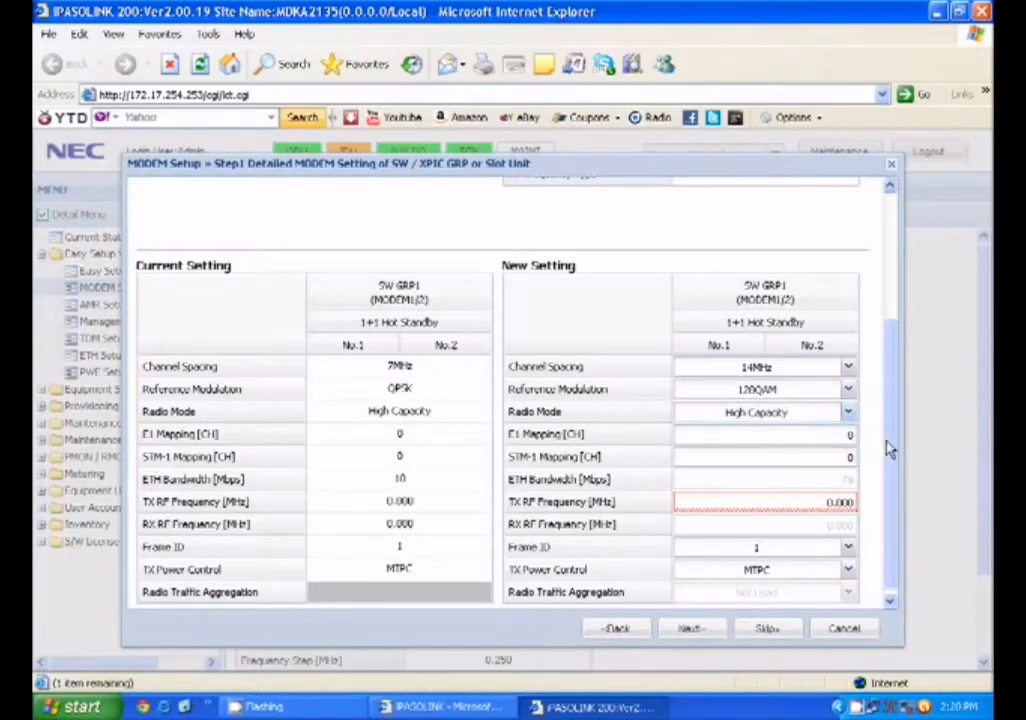
Set TX RF Frequency to 38043 MHz and apply the modem settings, accepting the warning
scroll(890, 450, down, 1)
click(803, 496)
text(300)
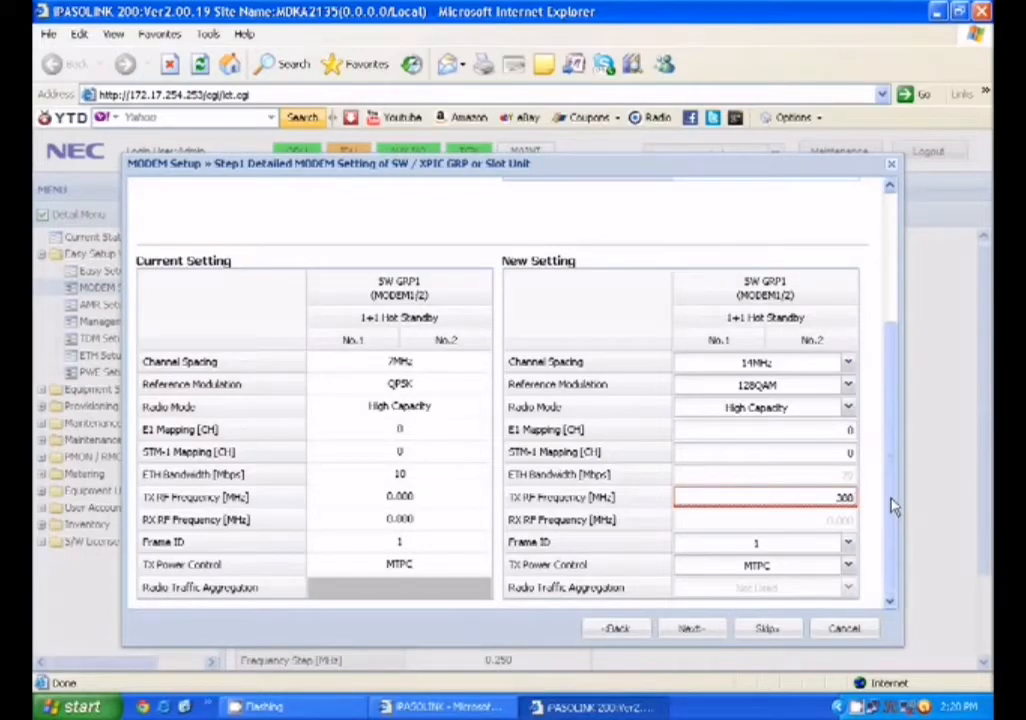
text(43)
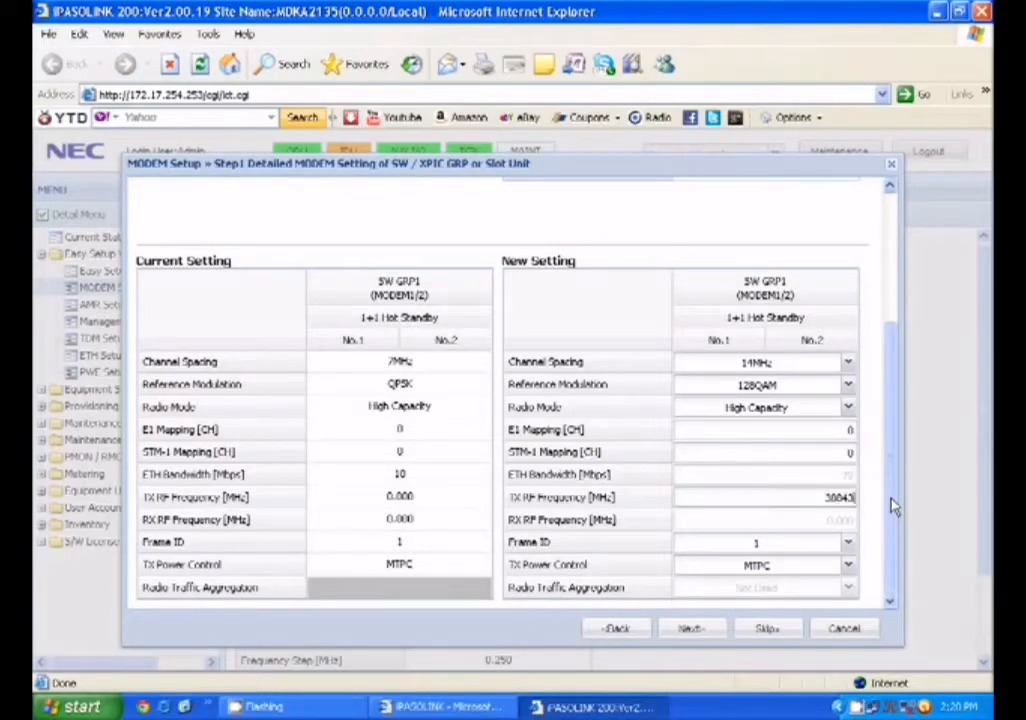
click(890, 566)
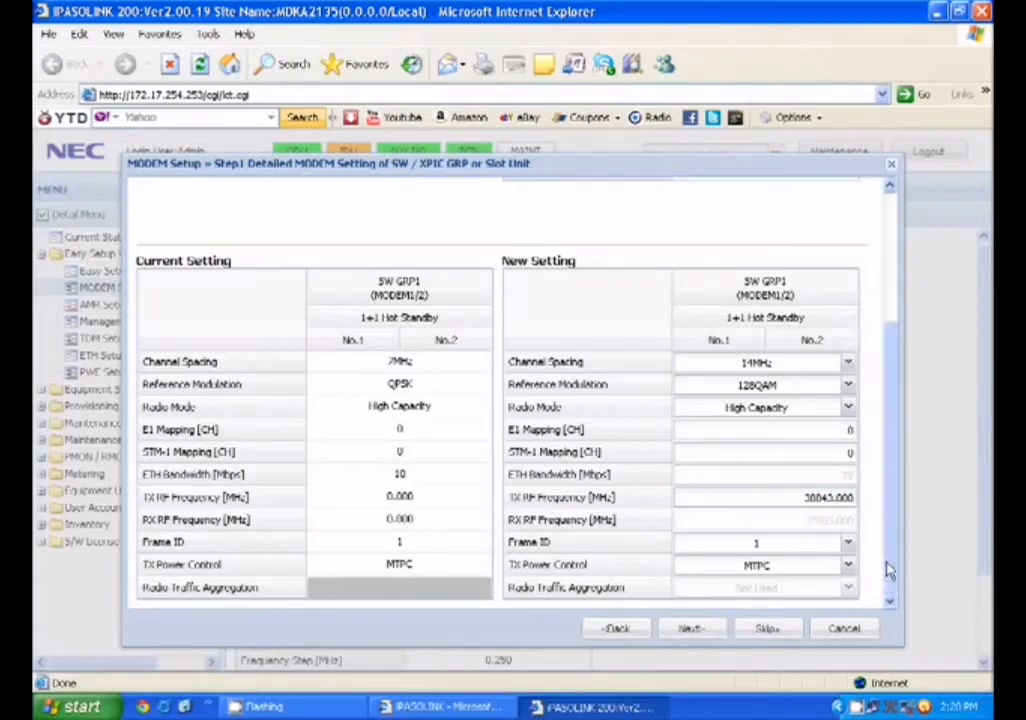
click(697, 629)
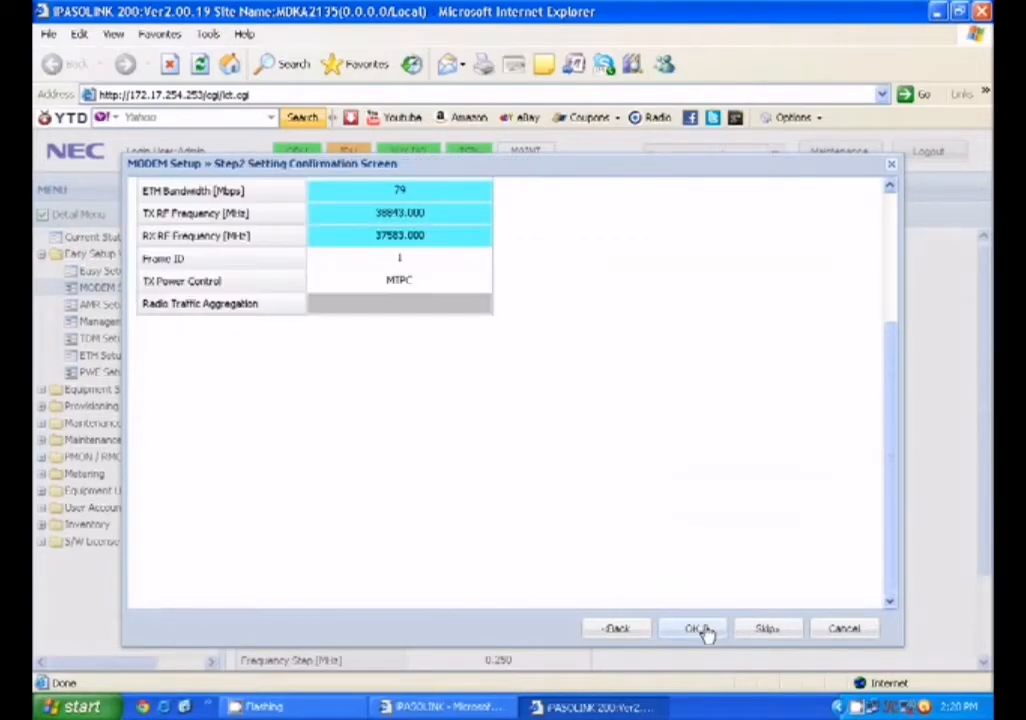
click(697, 629)
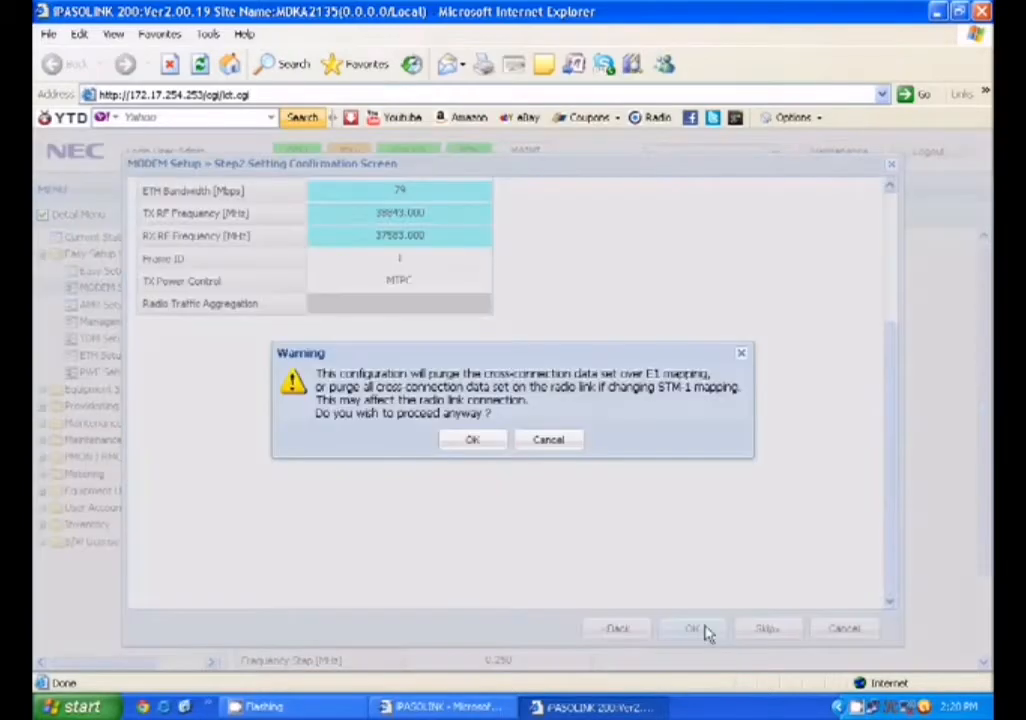
click(481, 442)
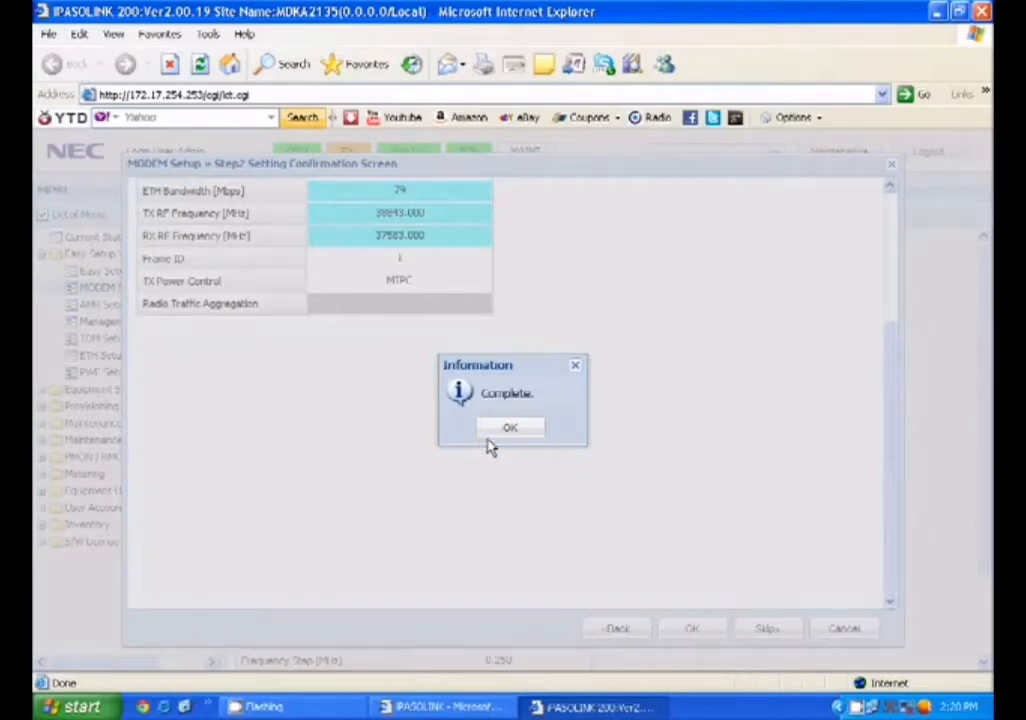
click(492, 435)
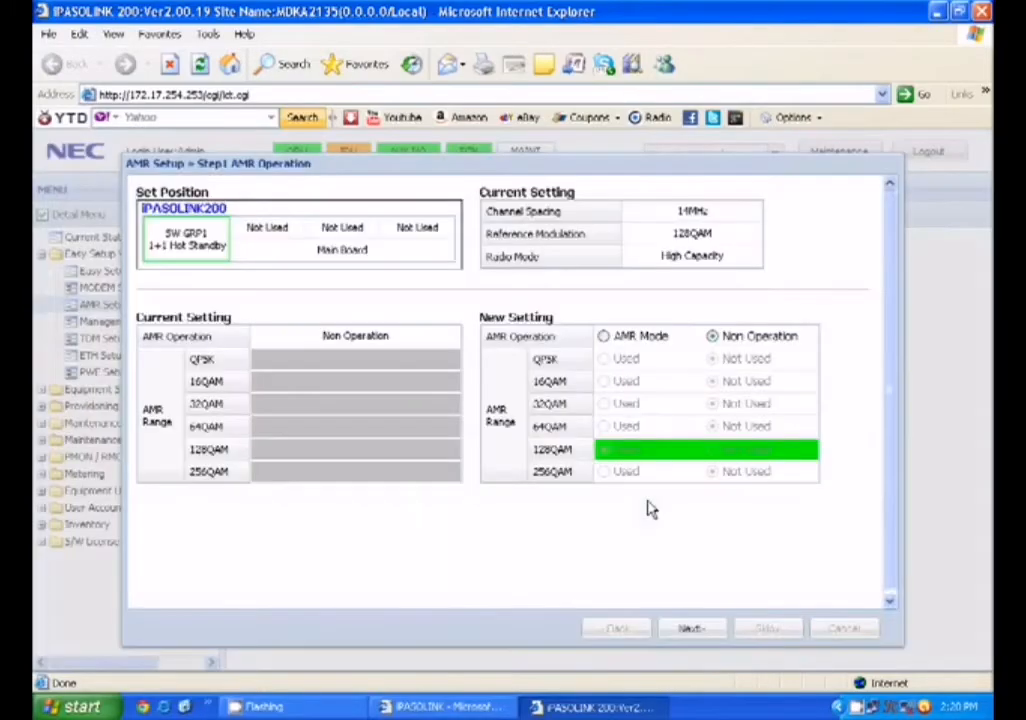
Apply AMR as Non Operation, accepting the cross-connection warning and completion message
click(689, 634)
click(689, 634)
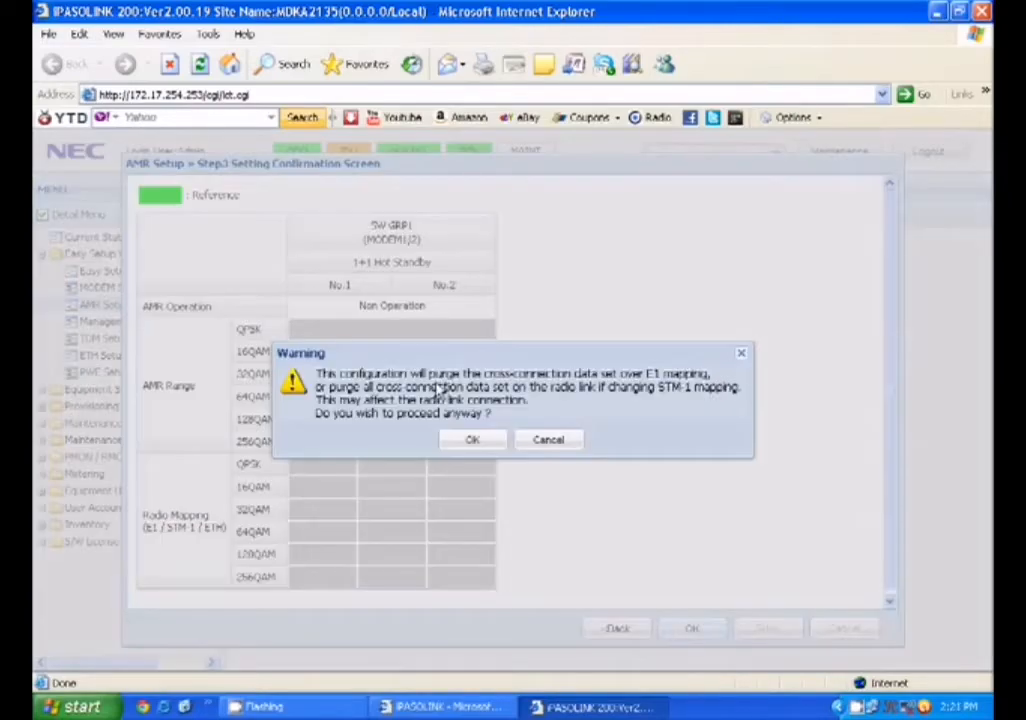
click(455, 442)
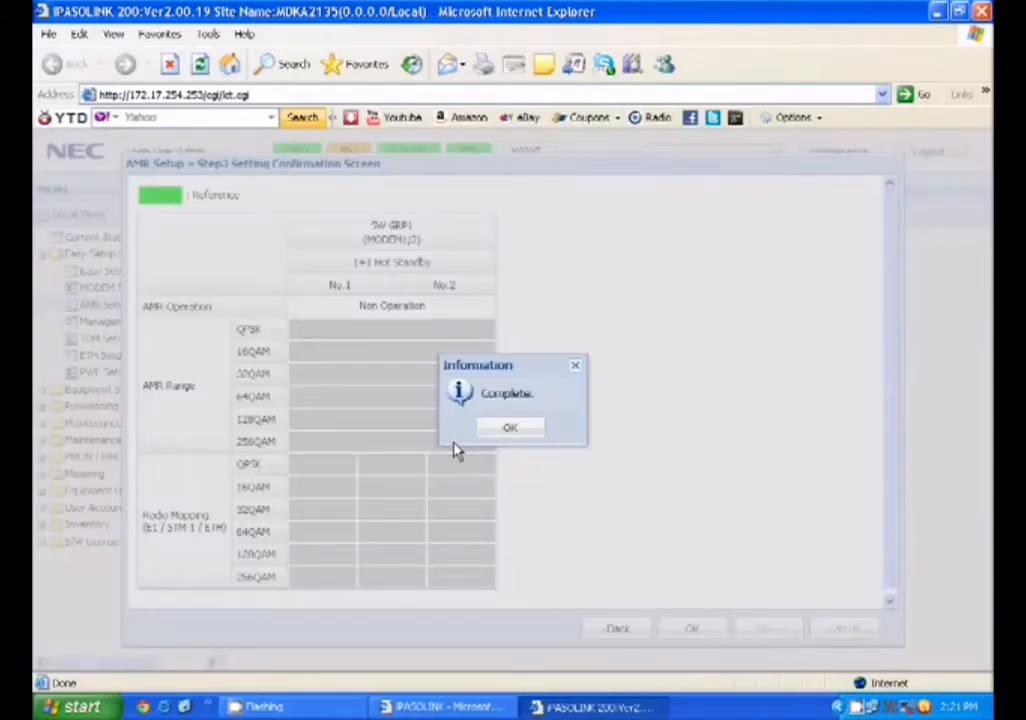
click(507, 429)
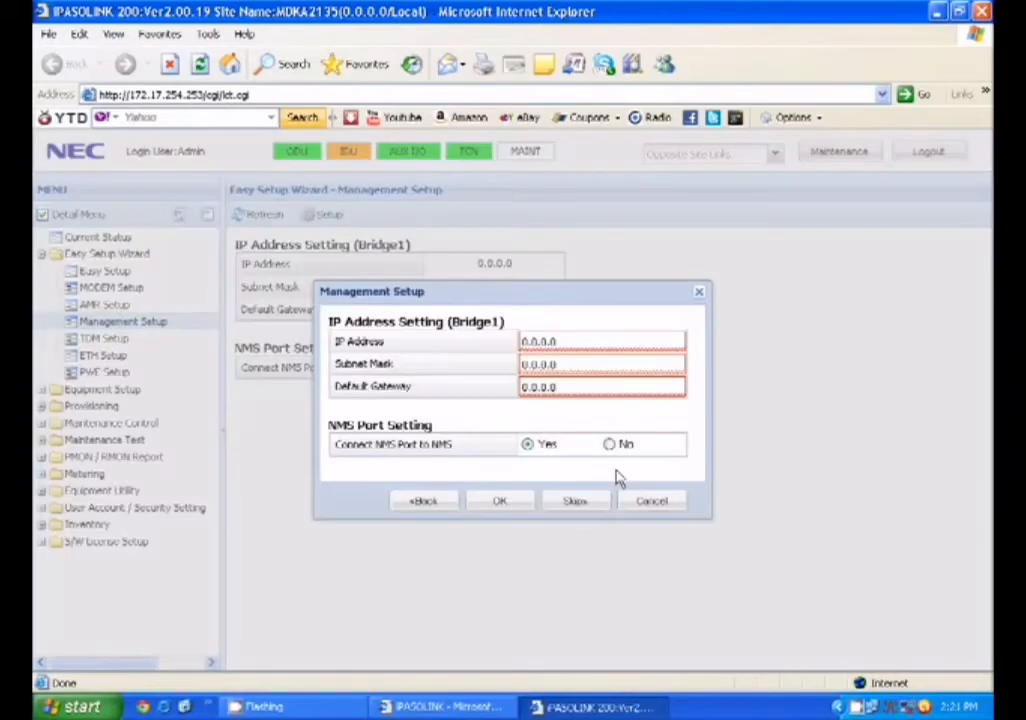
Set management IP 192.168.0.1, subnet mask 255.255.255.0 and gateway 192.168.0.0, then apply
drag(579, 342, 476, 338)
text(192.16)
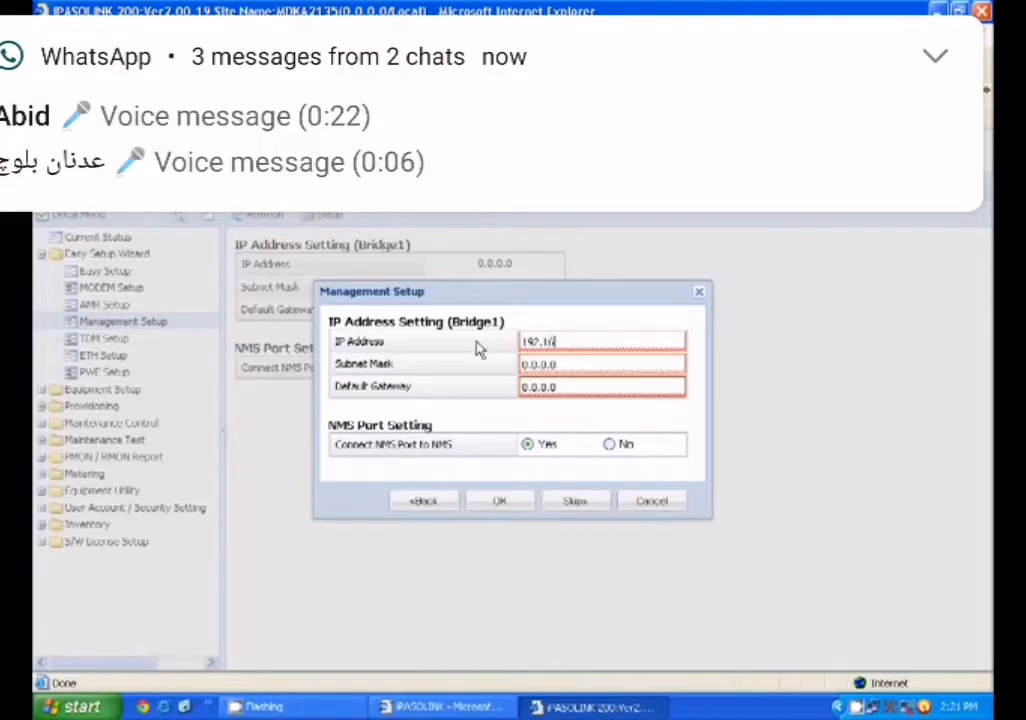
text(8.0.1)
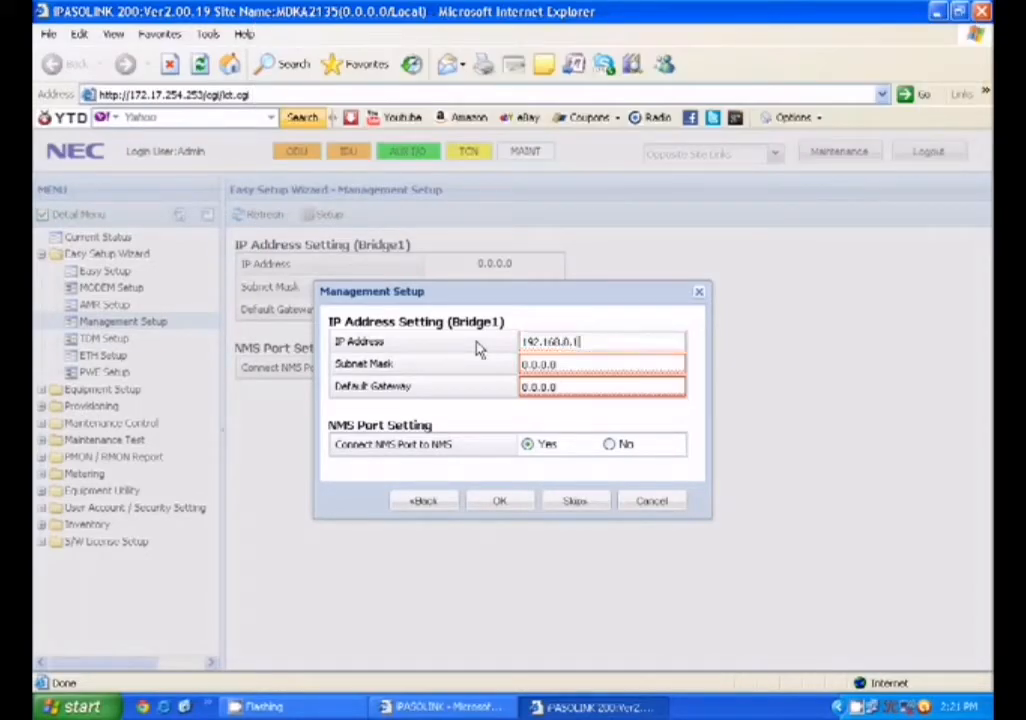
text(255.255)
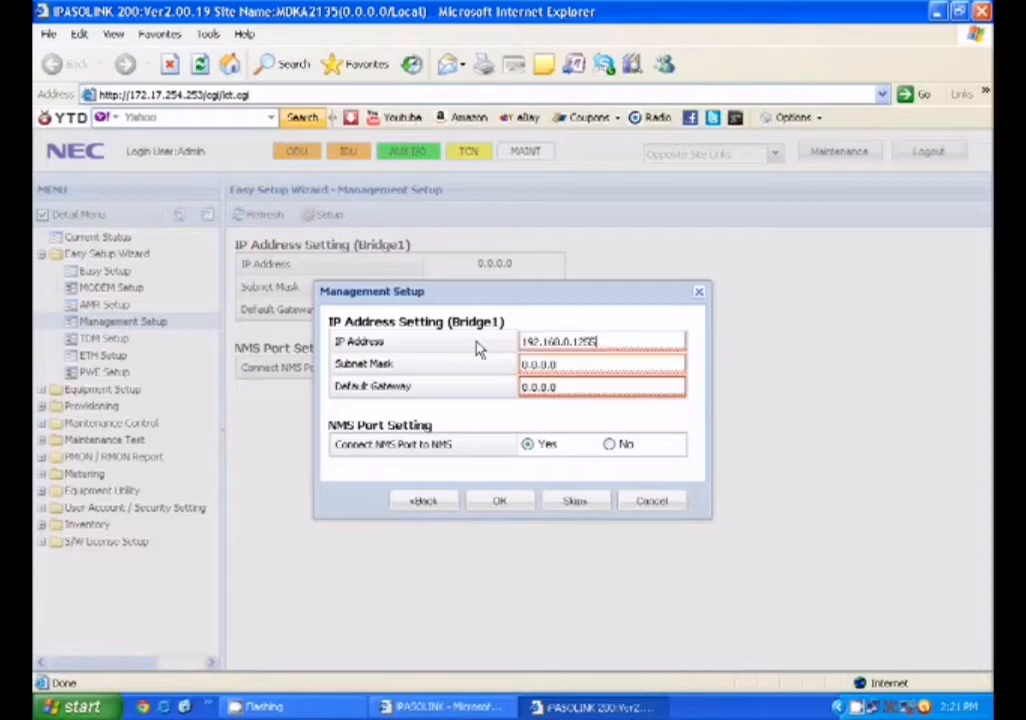
key(BackSpace)
key(BackSpace)
key(BackSpace)
key(BackSpace)
key(BackSpace)
key(BackSpace)
key(BackSpace)
key(Tab)
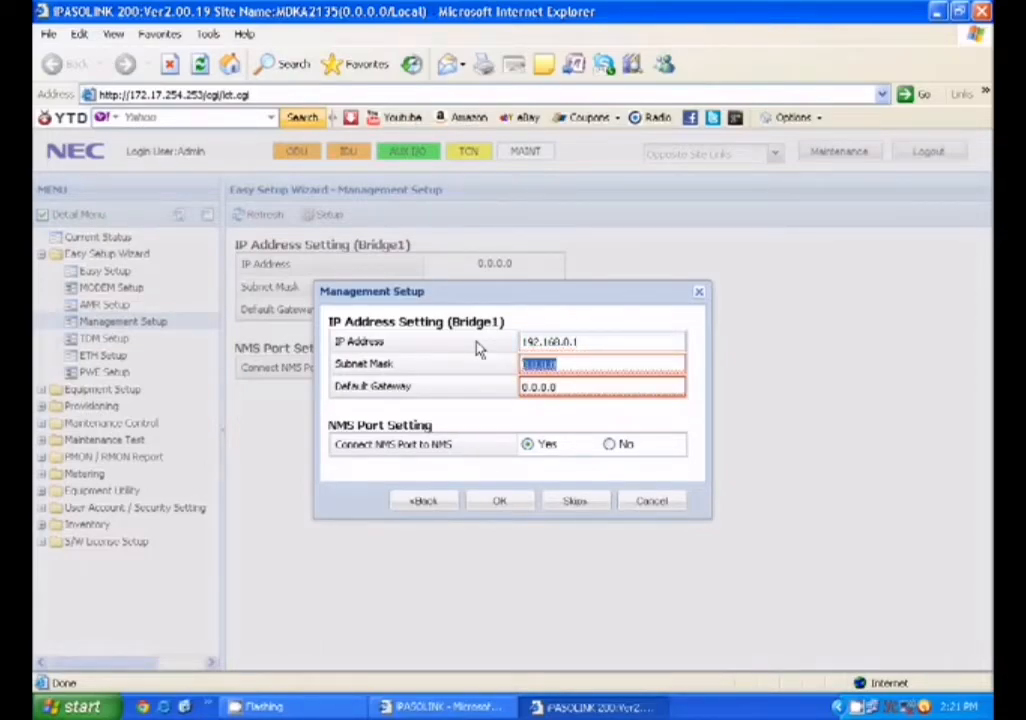
text(255.255.255.0)
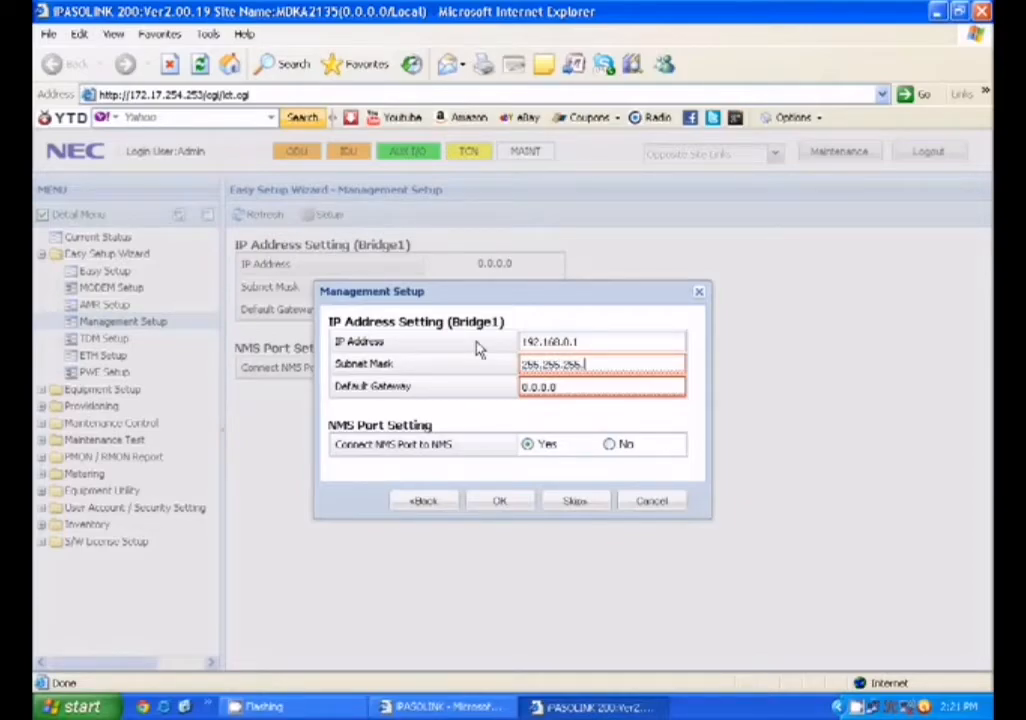
key(Tab)
text(192)
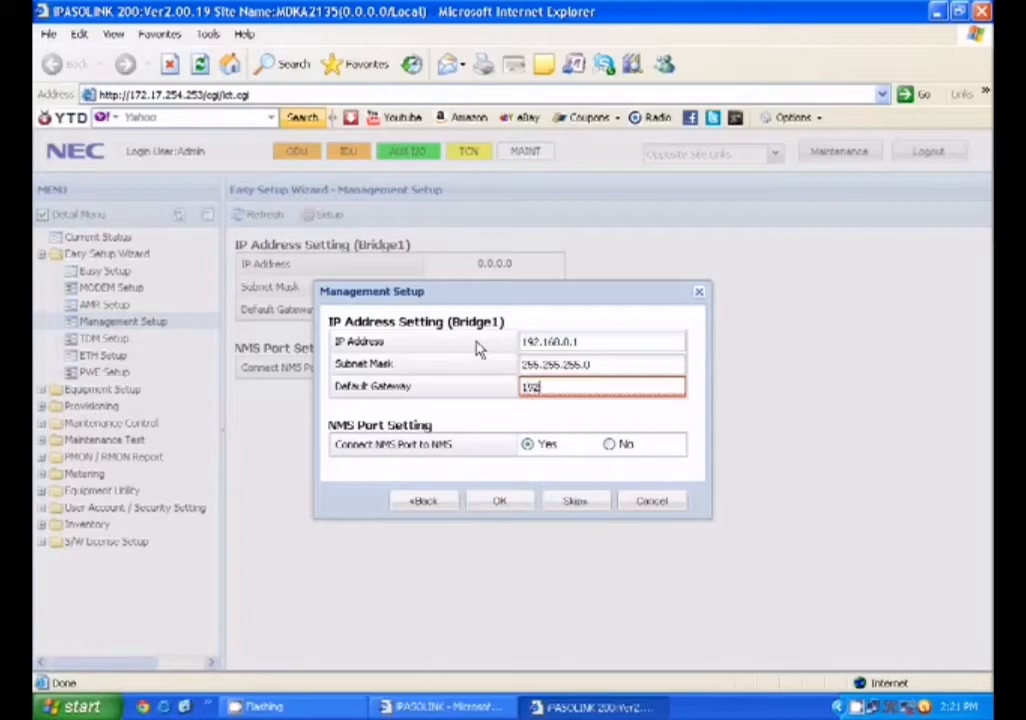
text(.168.0.0)
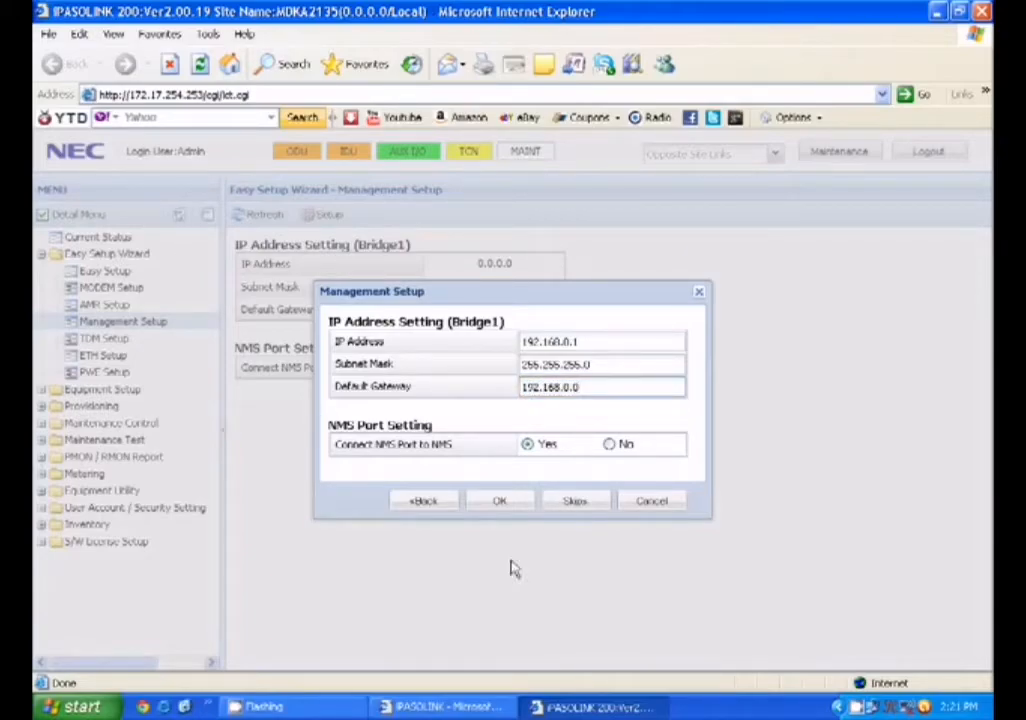
click(502, 503)
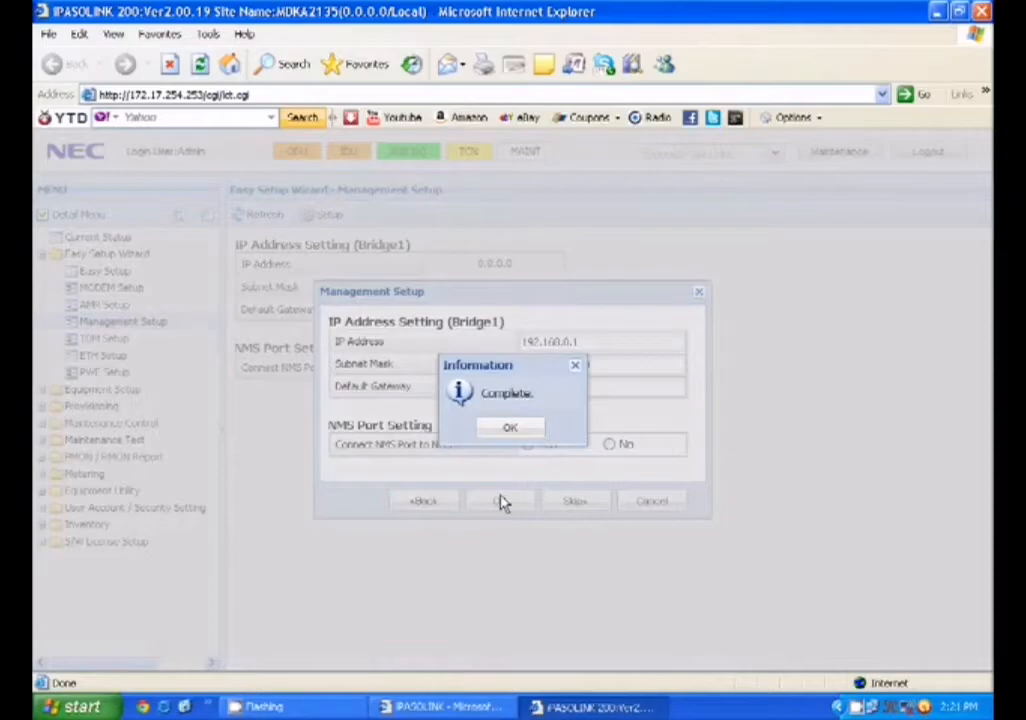
click(505, 428)
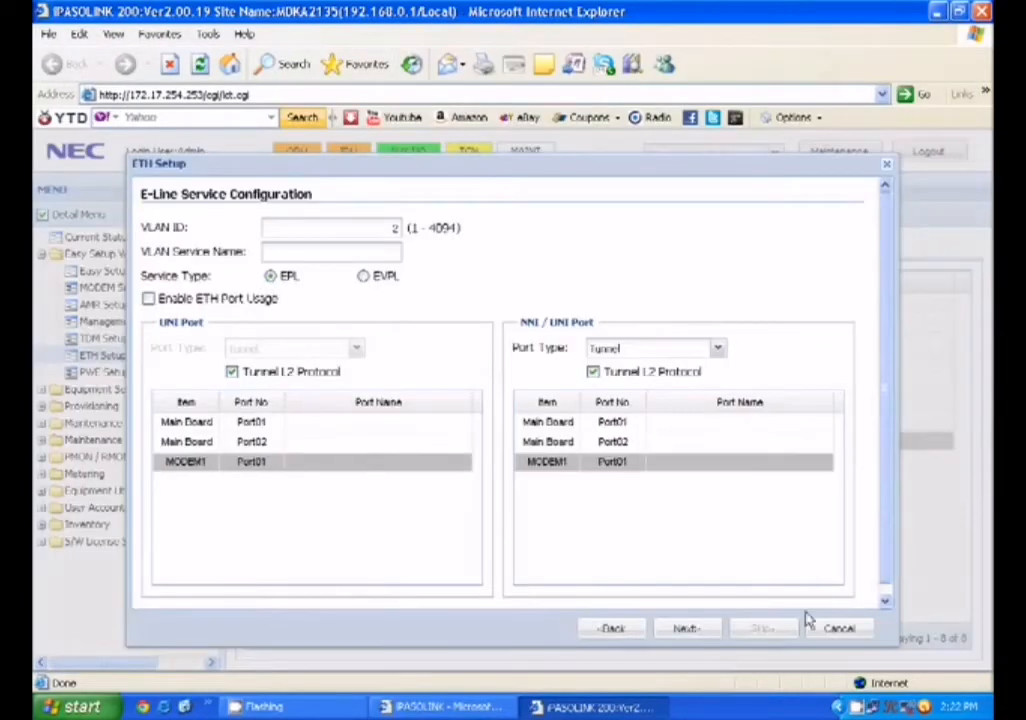
Cancel the E-Line Service Configuration dialog without adding a service
click(832, 628)
Set the SW GRP1 MTPC TX Power to 11 dBm under MODEM Function Setting > TX Power Setting
click(117, 410)
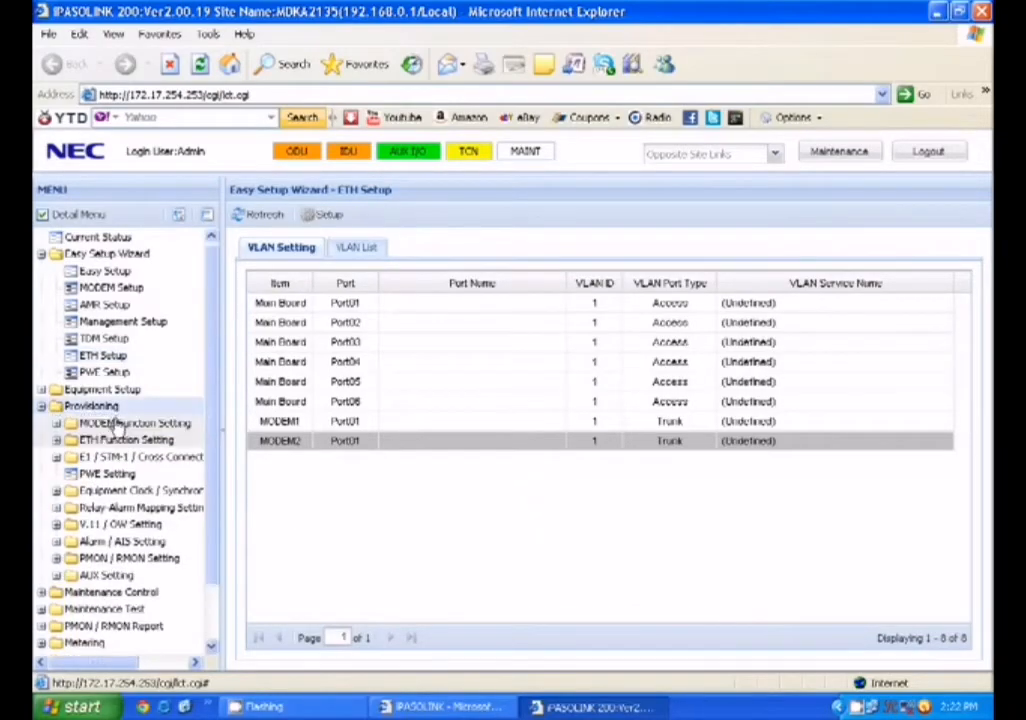
click(117, 425)
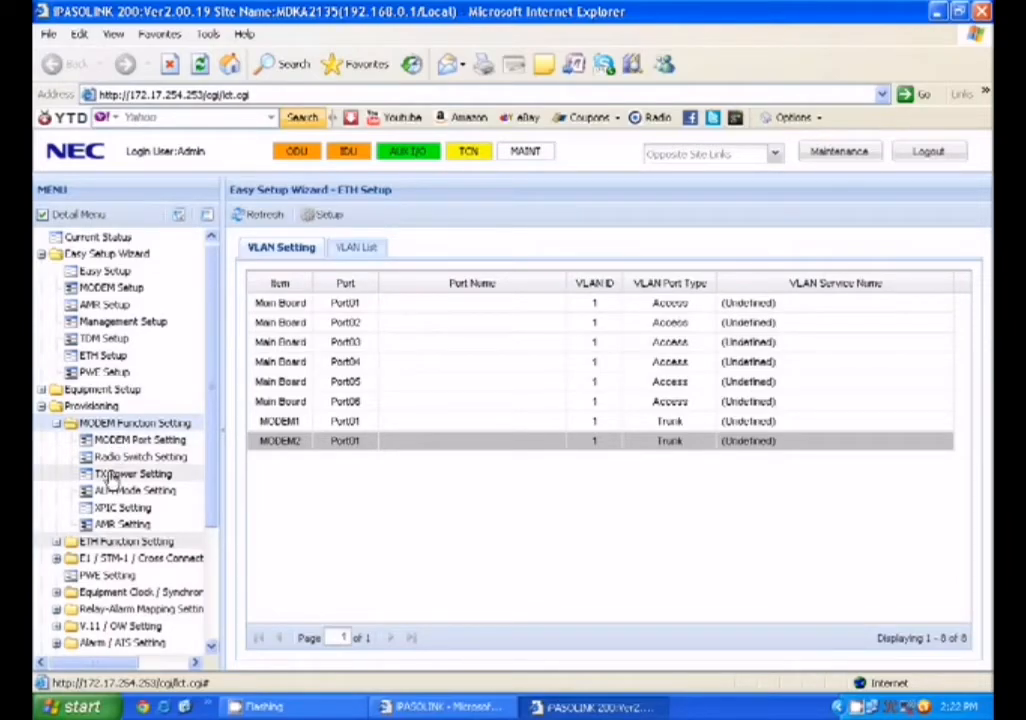
click(108, 474)
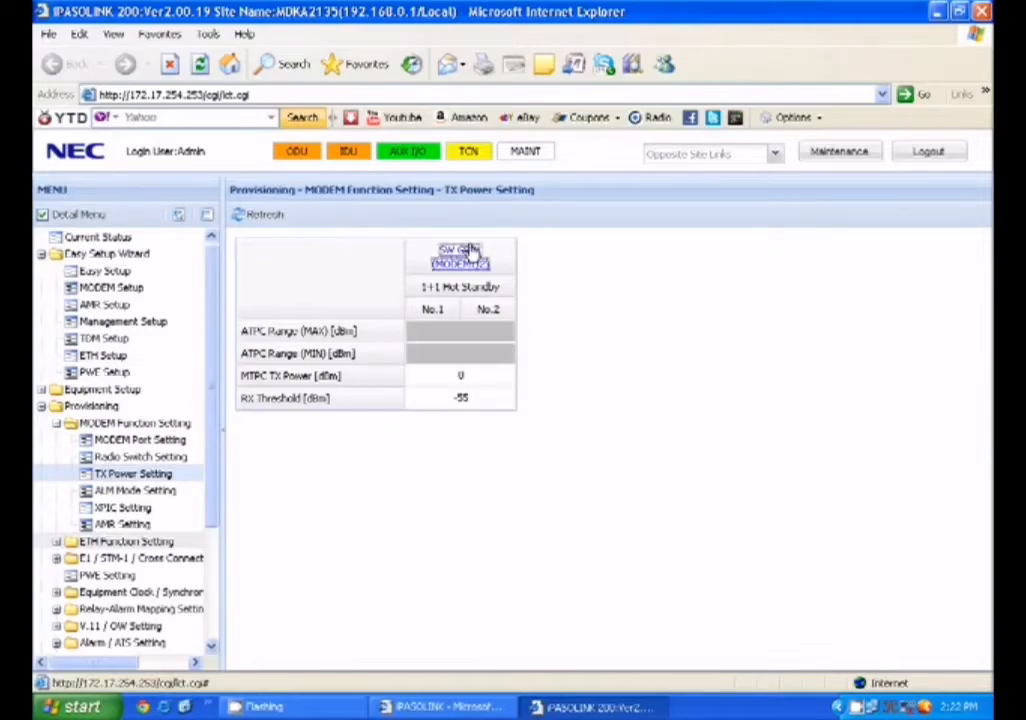
click(468, 249)
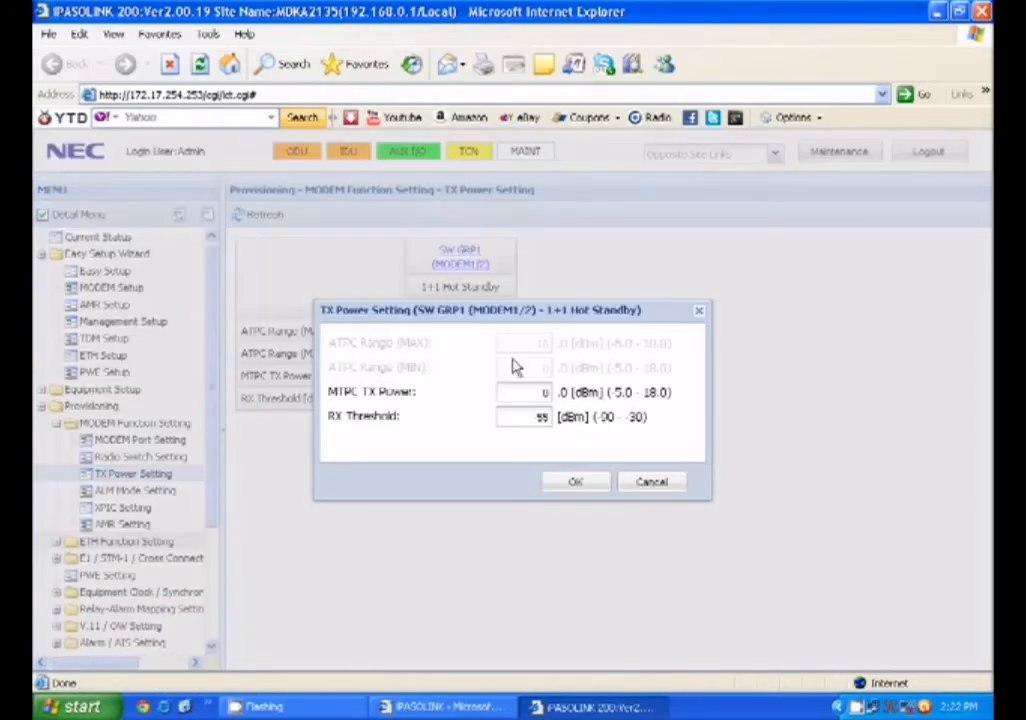
drag(522, 390, 558, 397)
text(11)
click(578, 484)
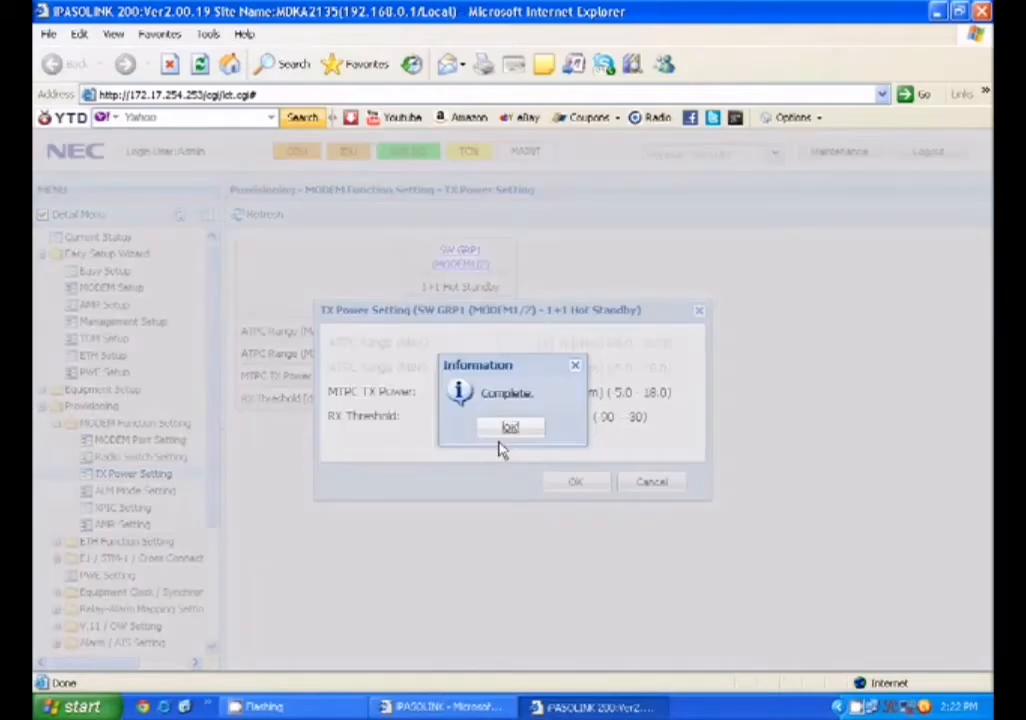
click(502, 436)
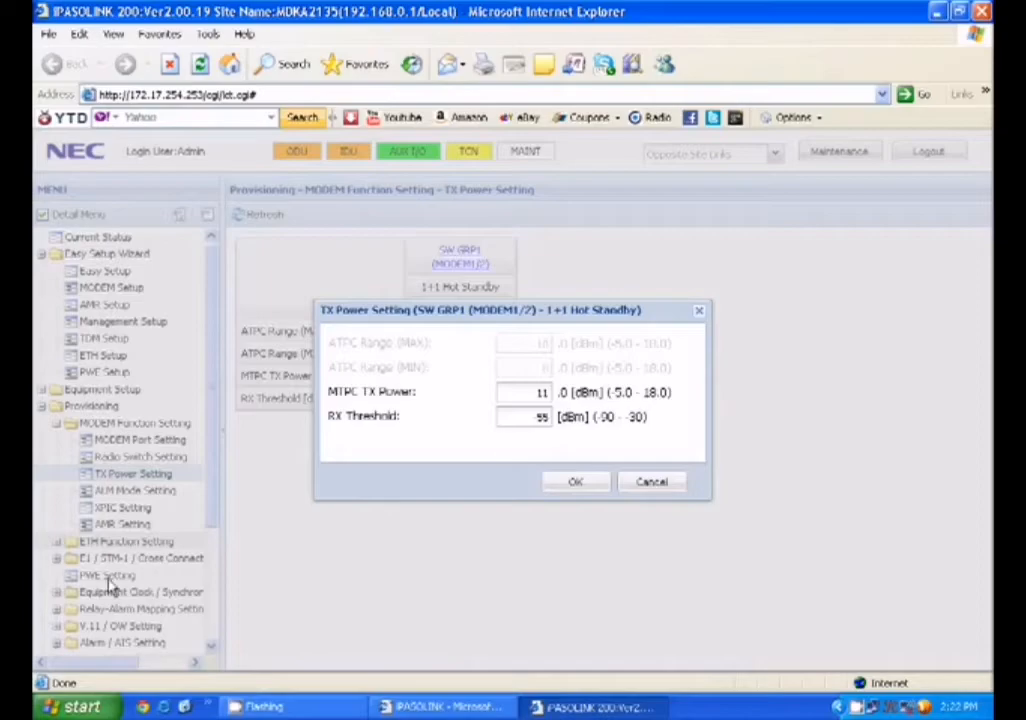
scroll(211, 563, down, 3)
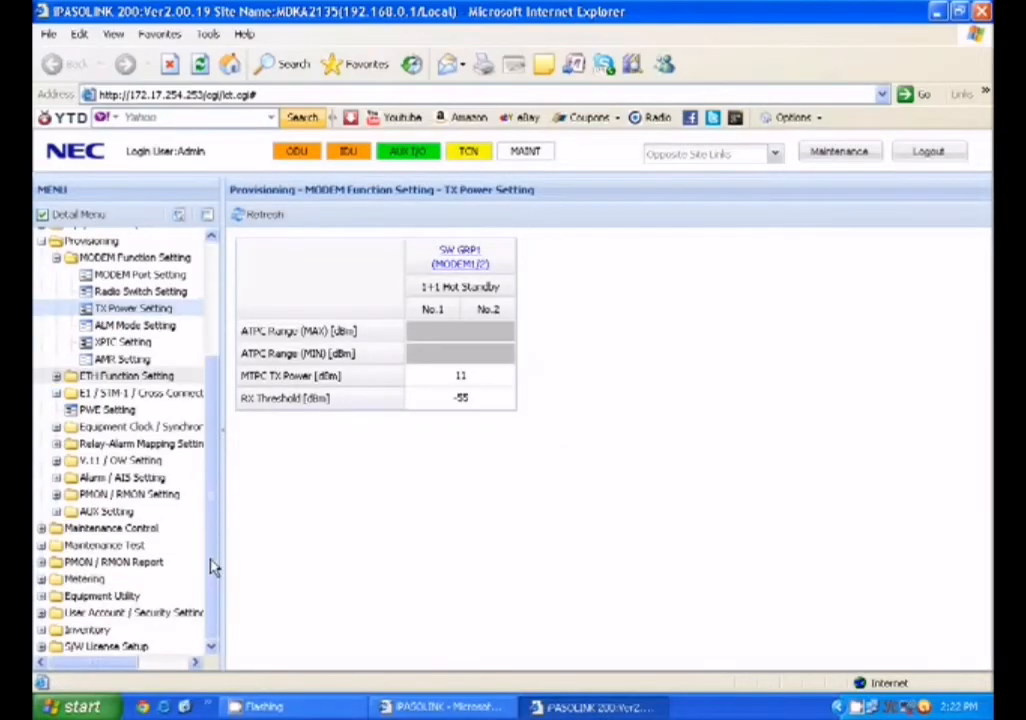
Sync the equipment clock from the PC time: 03/05/2012, 14:23:17, time zone +05:00
click(74, 600)
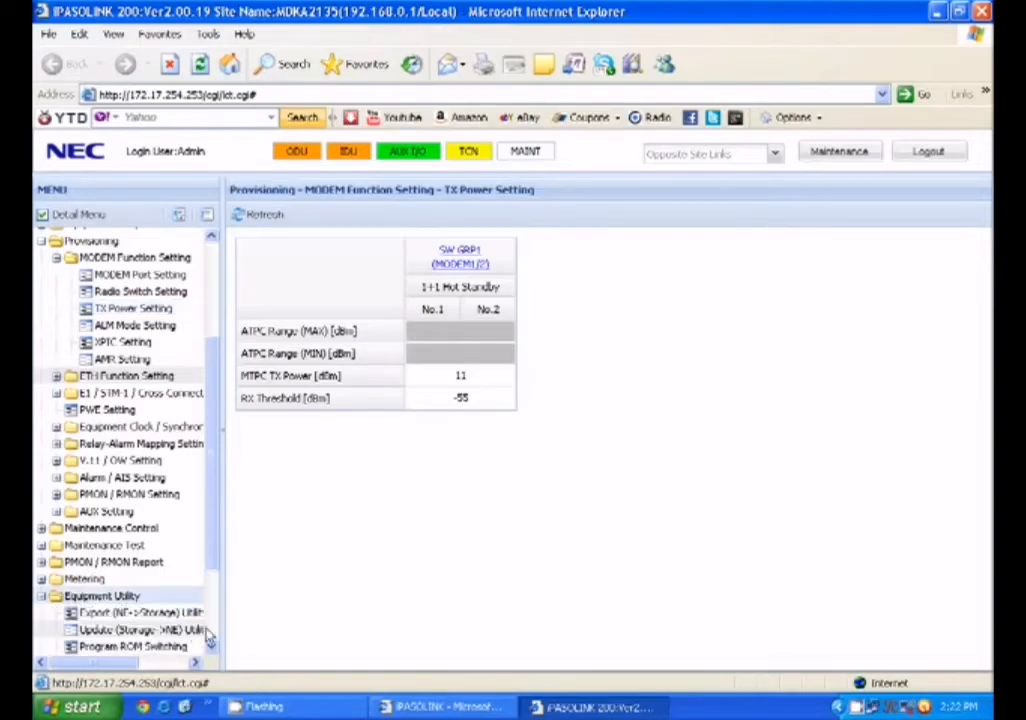
scroll(206, 630, down, 2)
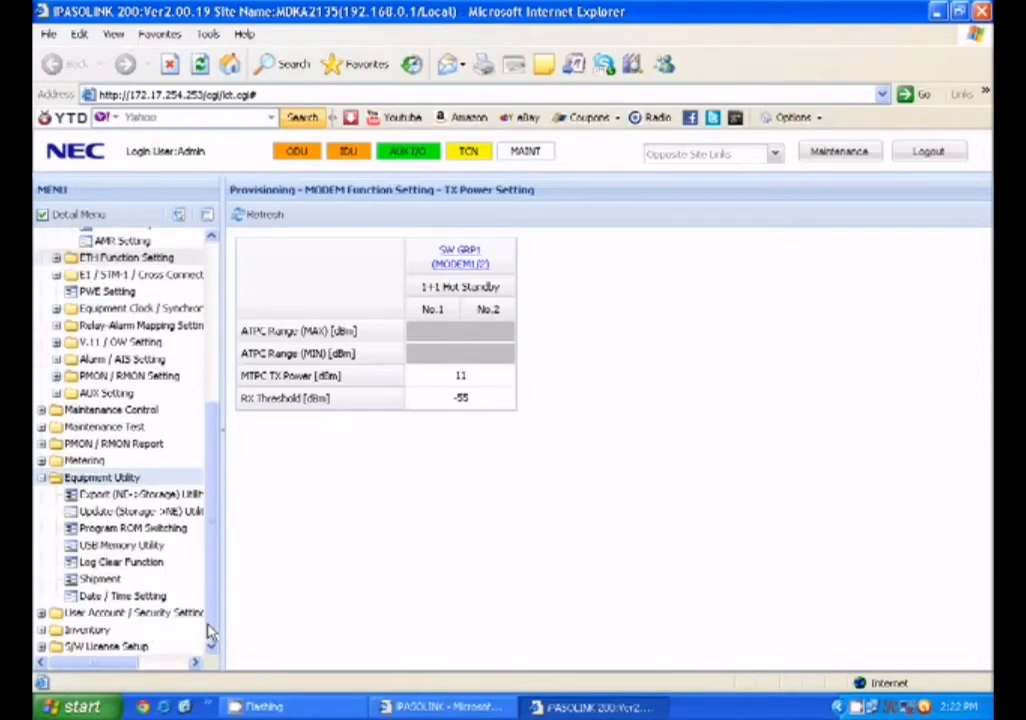
click(133, 596)
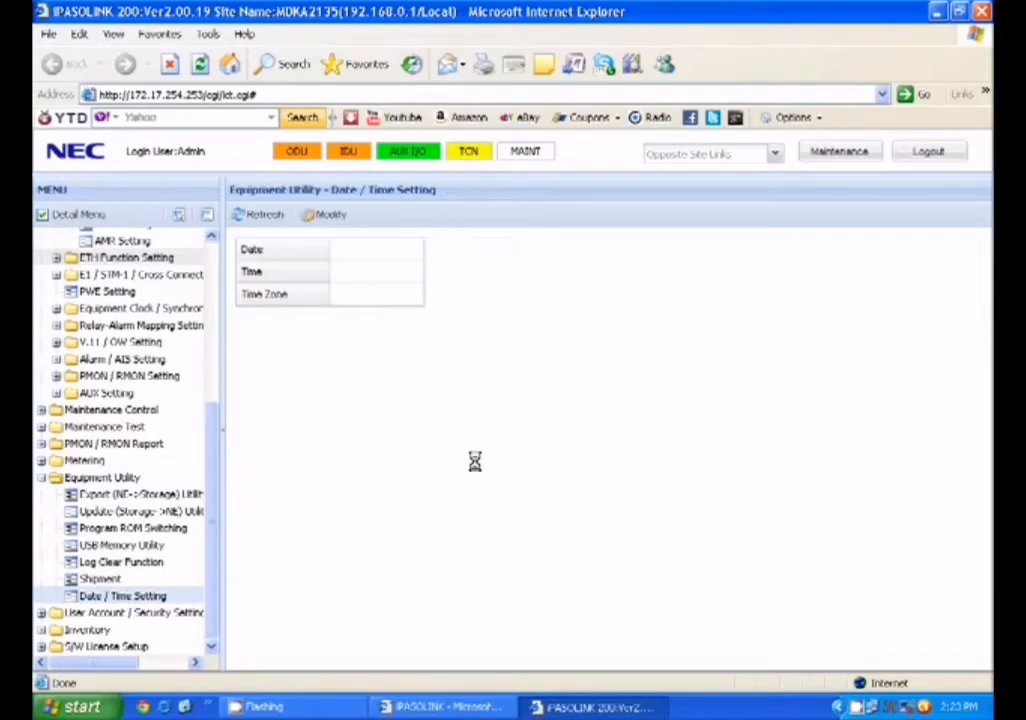
click(334, 216)
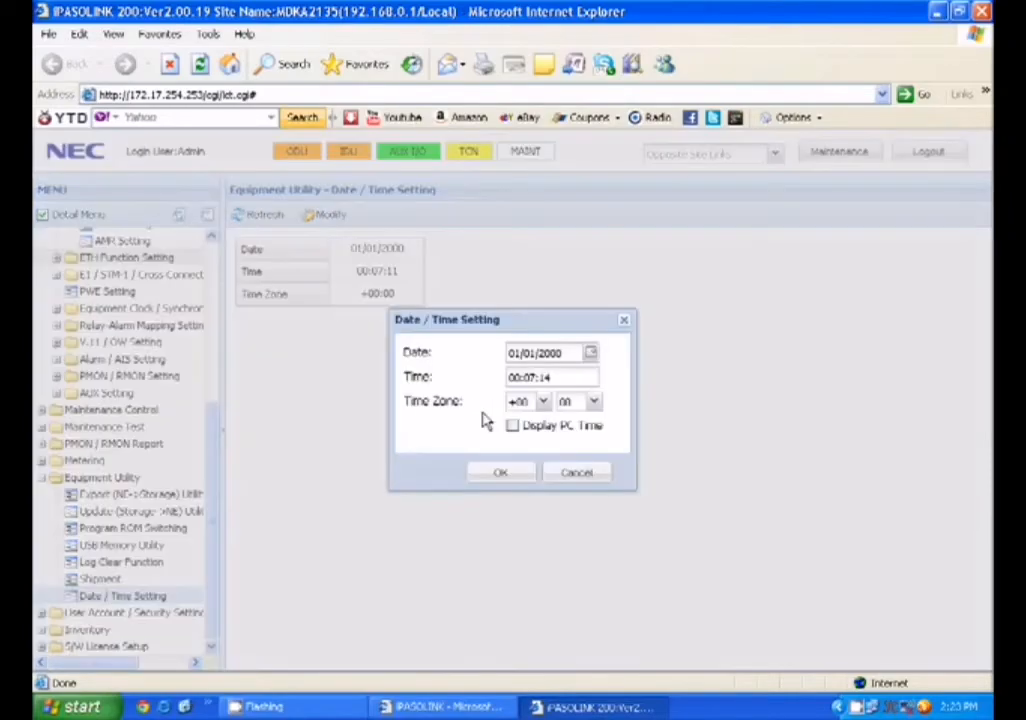
click(511, 426)
click(502, 472)
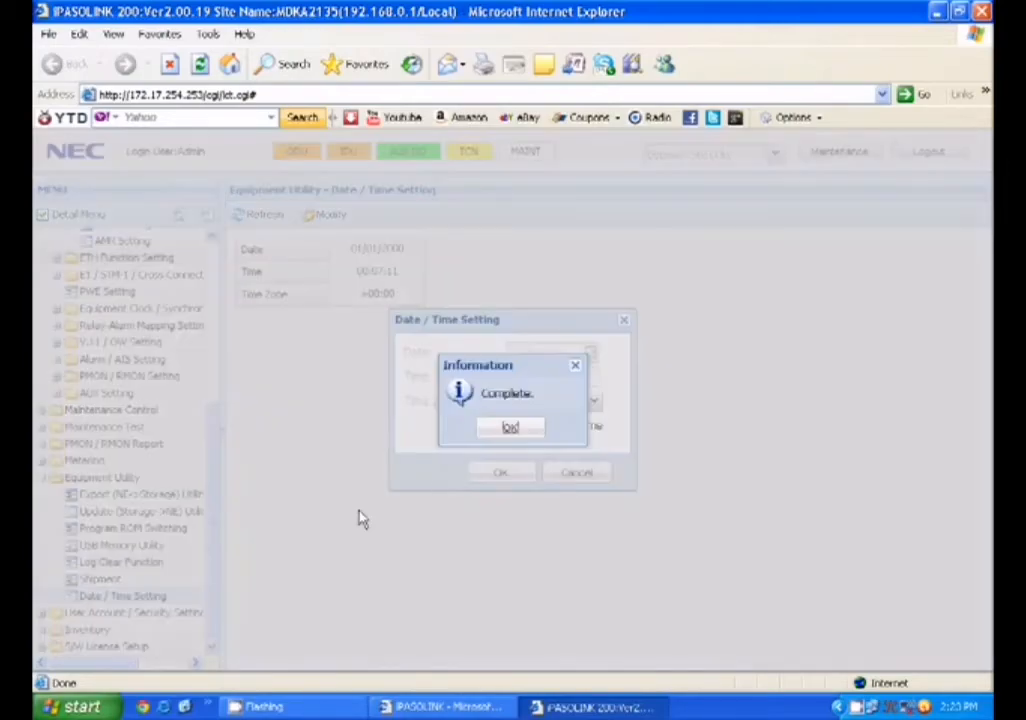
click(509, 430)
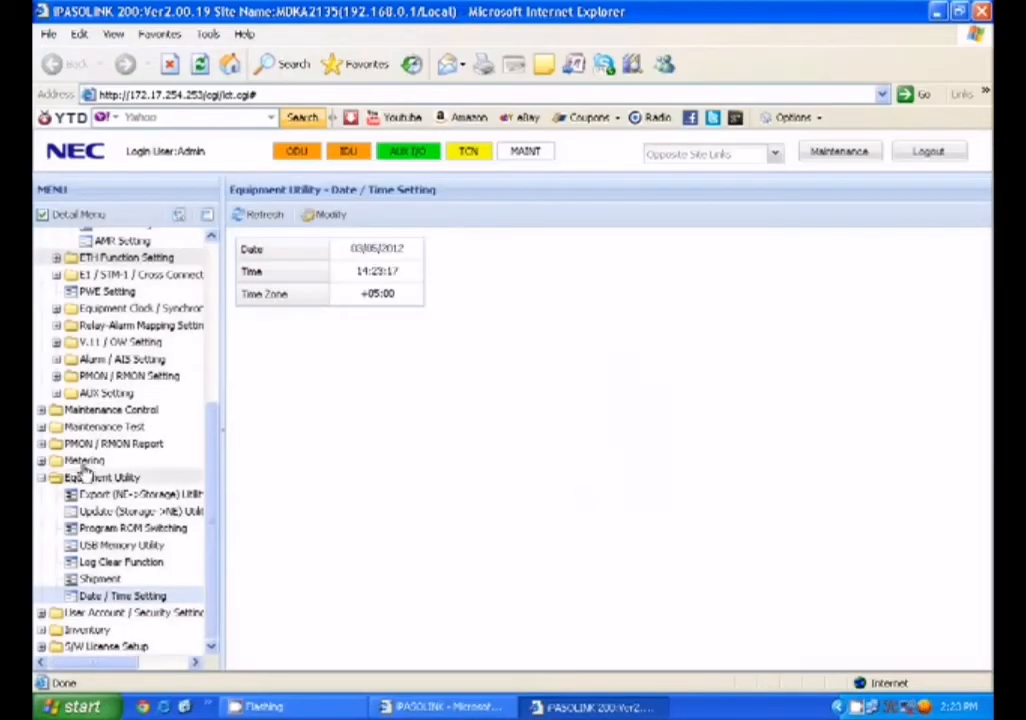
click(84, 461)
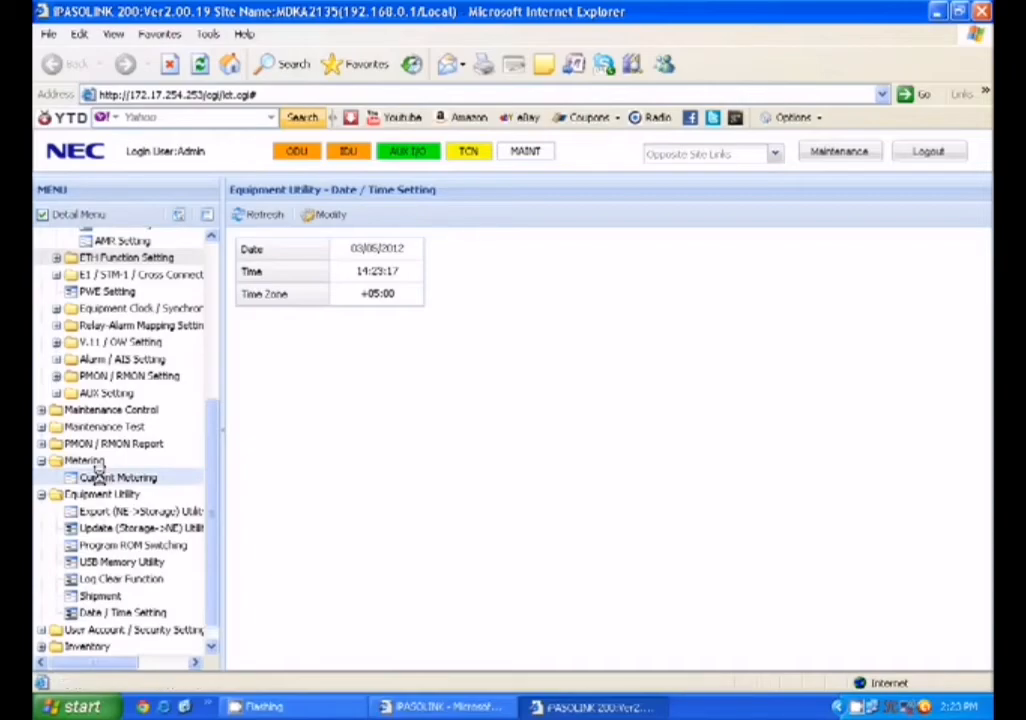
Show Current Metering and confirm TX +11.0 dBm, RX -92.1/-93.2 dBm and 128QAM
click(100, 481)
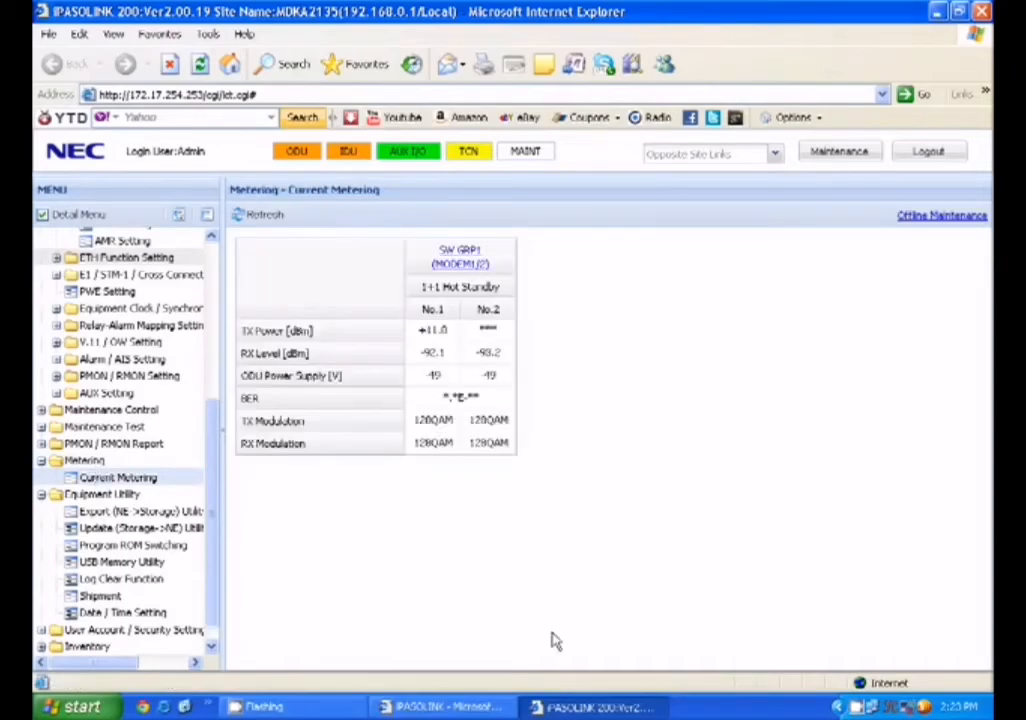
click(265, 707)
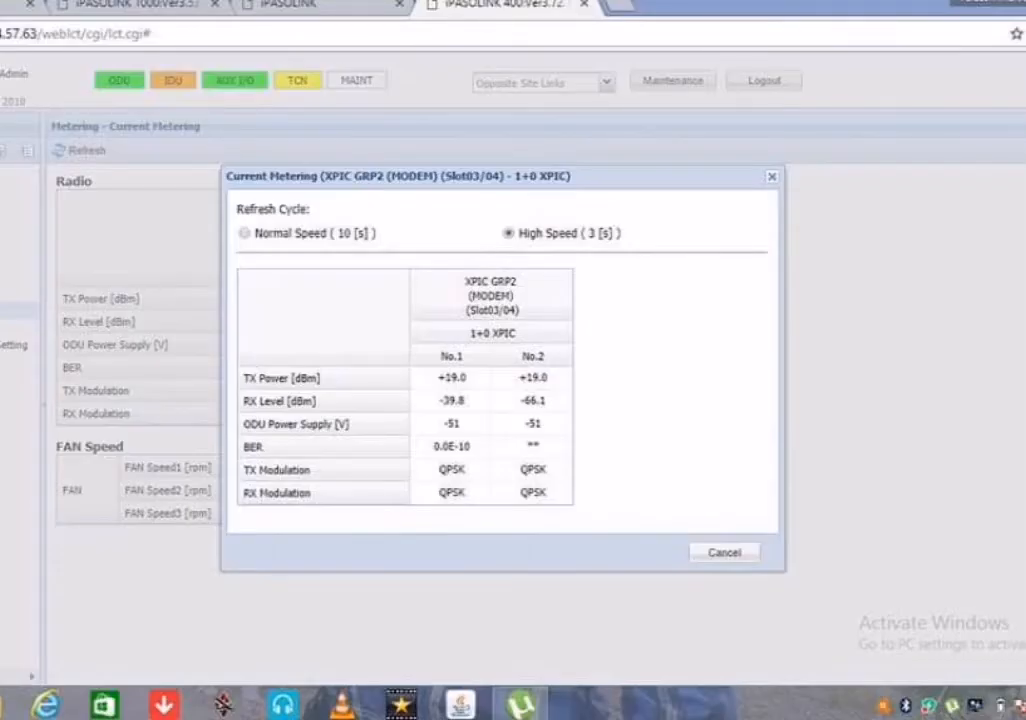